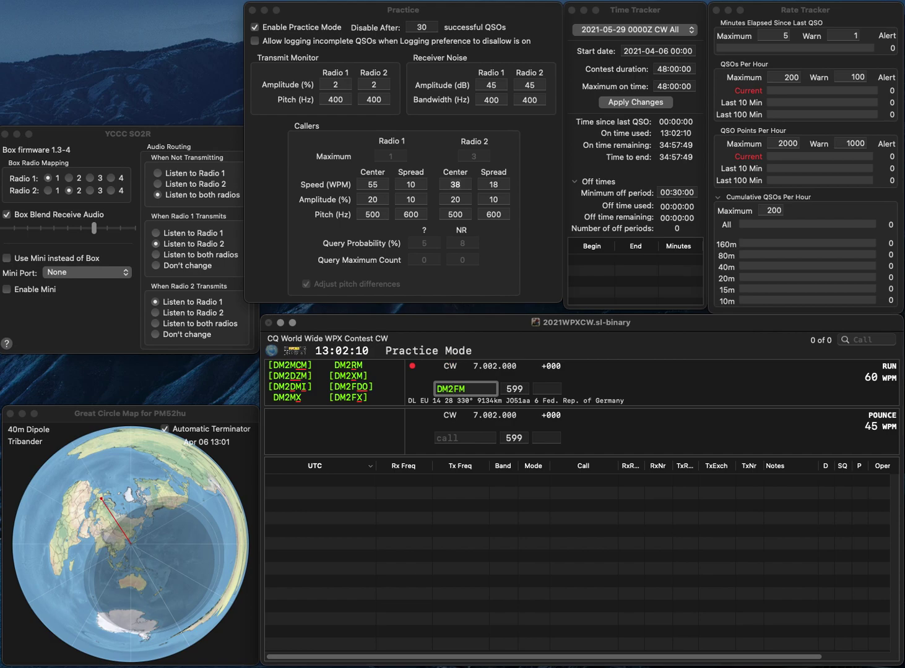
# Correct the run radio's callsign to DM2RM and log the contact with received number 690.
pyautogui.press('Delete')
pyautogui.write('R')
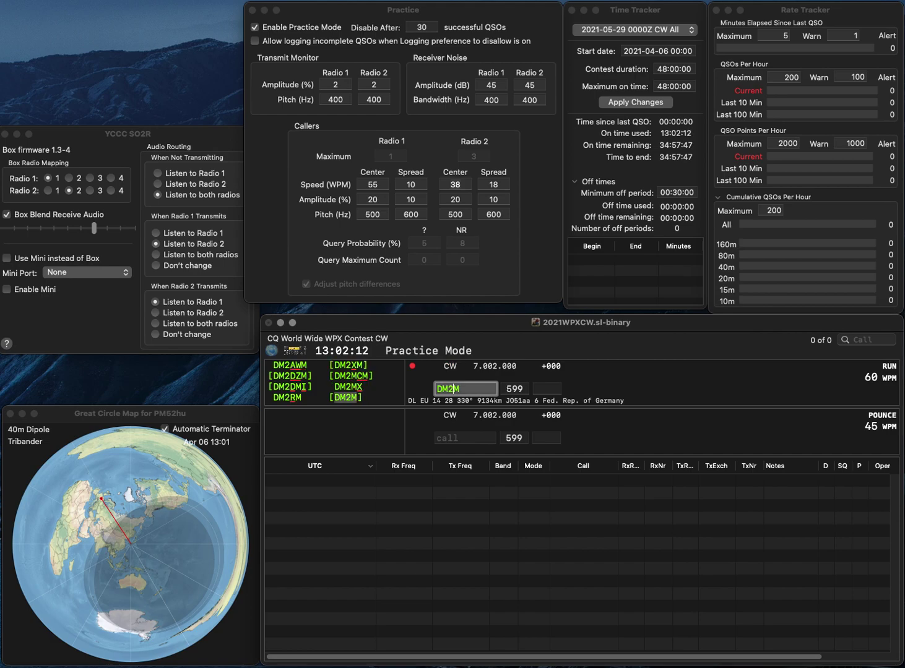
pyautogui.press('Tab')
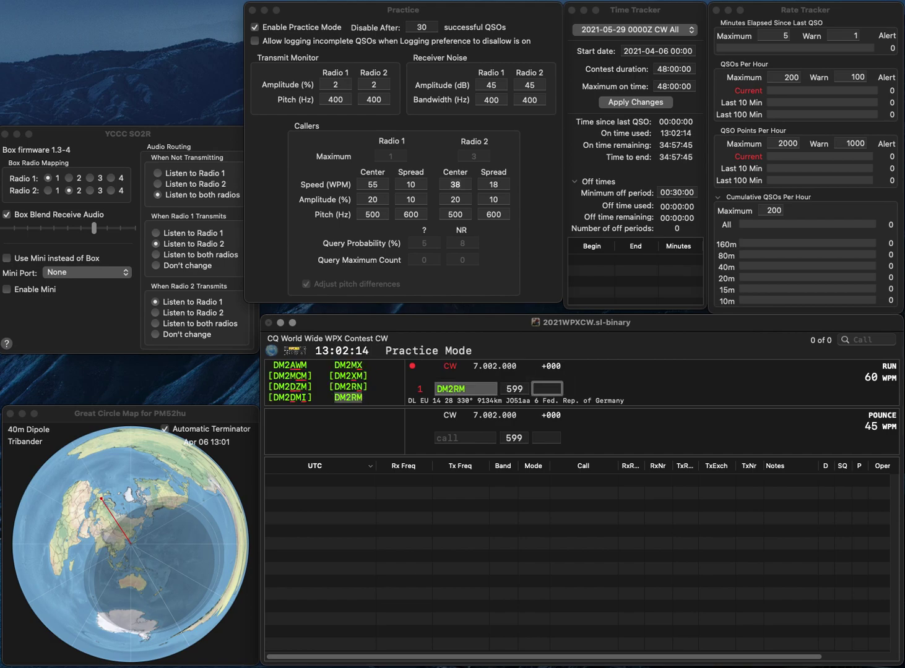
pyautogui.write('680')
pyautogui.press('BackSpace')
pyautogui.press('BackSpace')
pyautogui.write('90')
pyautogui.press('Return')
pyautogui.write('W8')
pyautogui.press('Return')
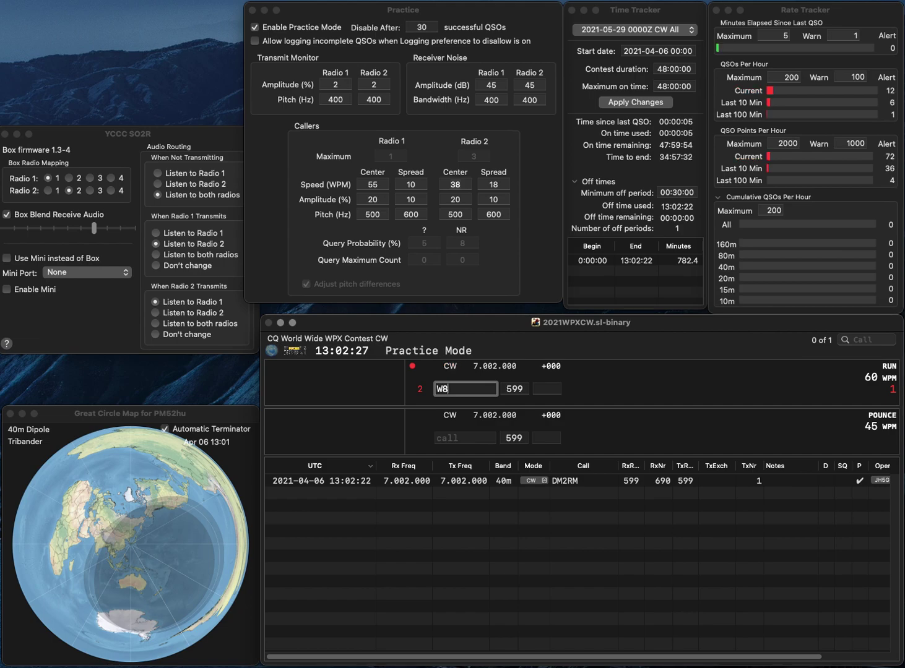
pyautogui.write('SOO')
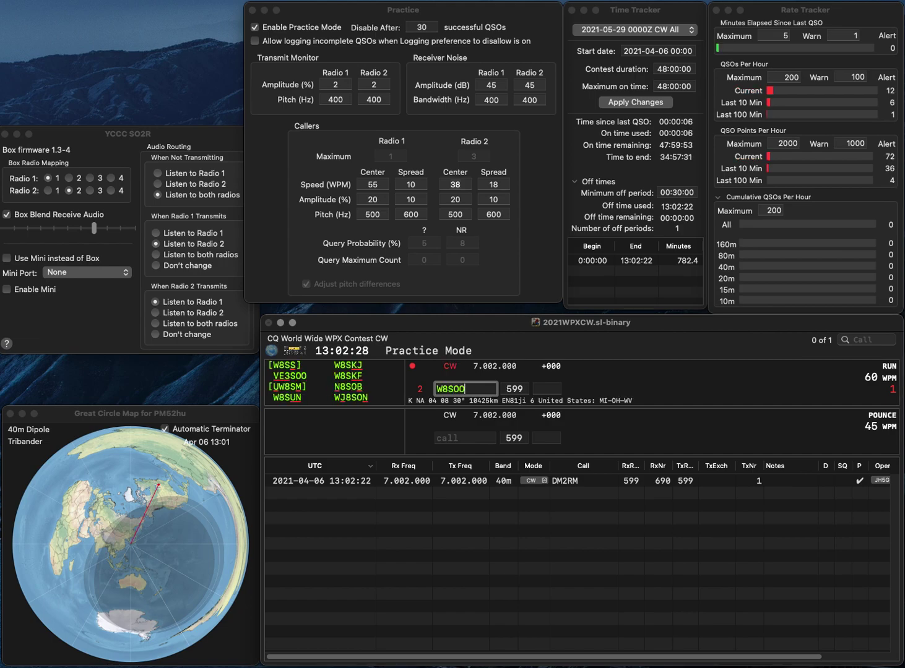
pyautogui.press('BackSpace')
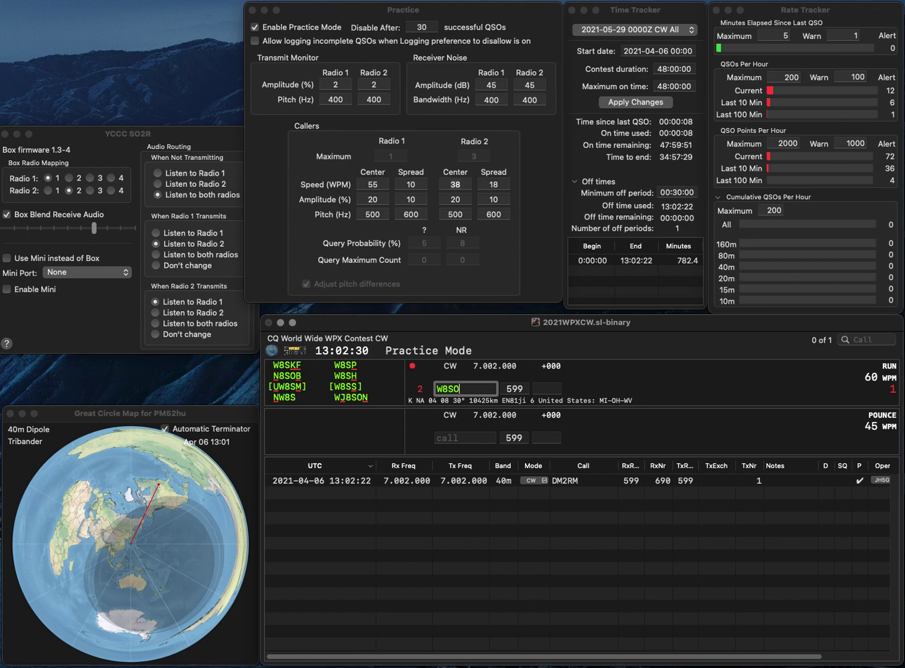
pyautogui.press('Left')
pyautogui.press('BackSpace')
pyautogui.write('H')
pyautogui.press('End')
pyautogui.write('M')
pyautogui.press('Return')
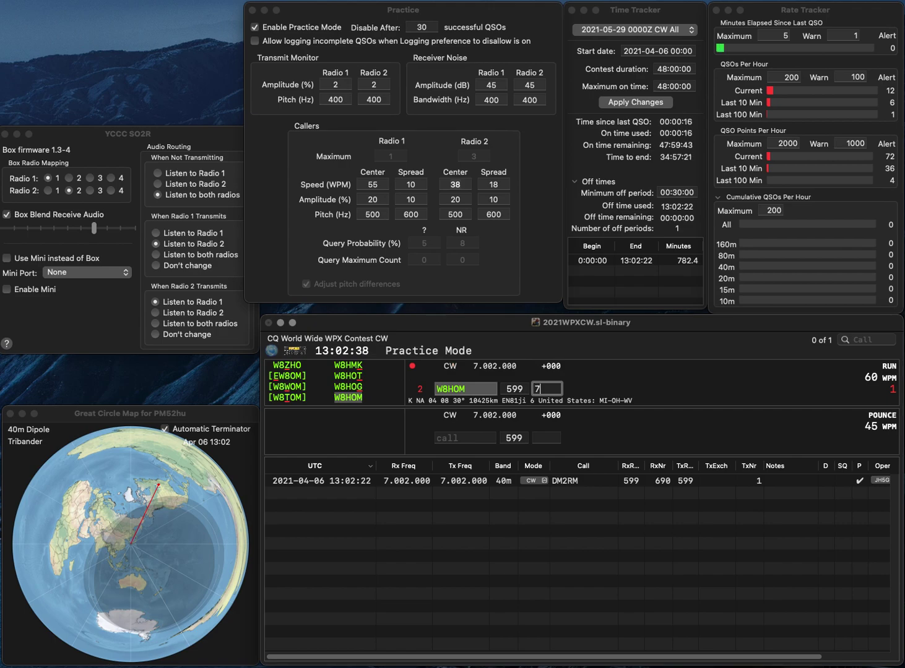
pyautogui.write('892')
pyautogui.press('Return')
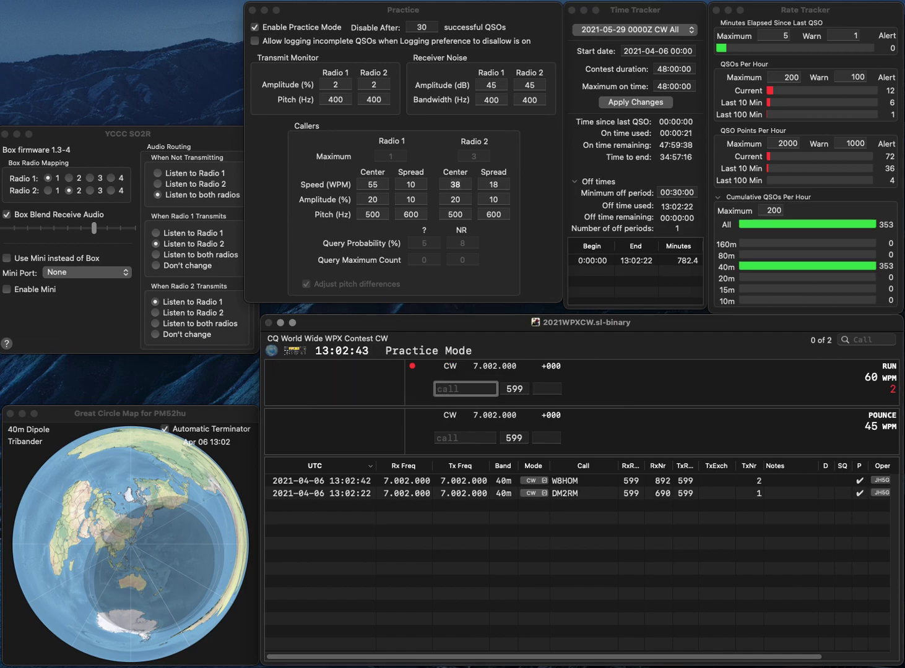
pyautogui.write('N5LJL')
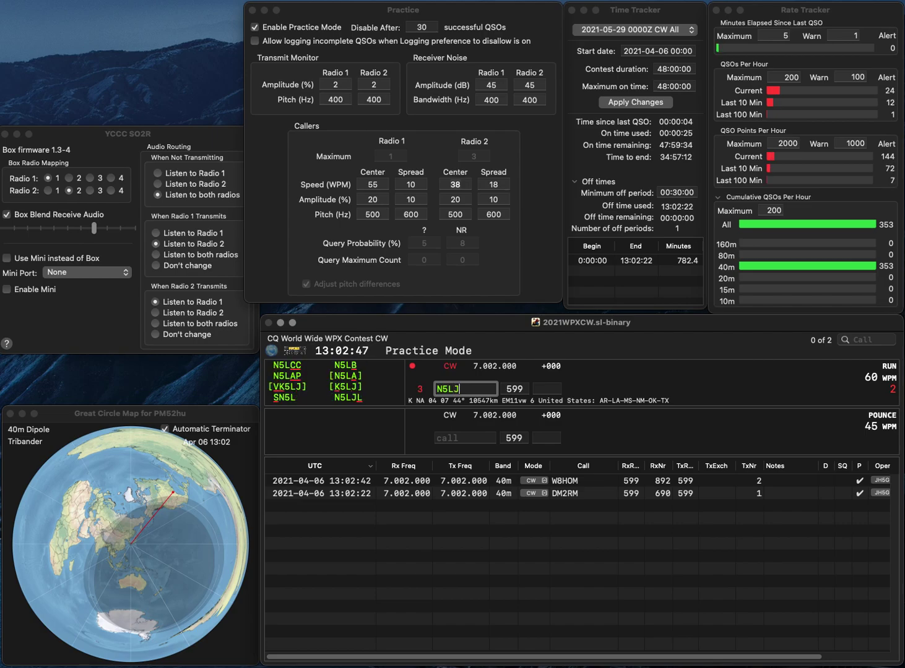
pyautogui.press('space')
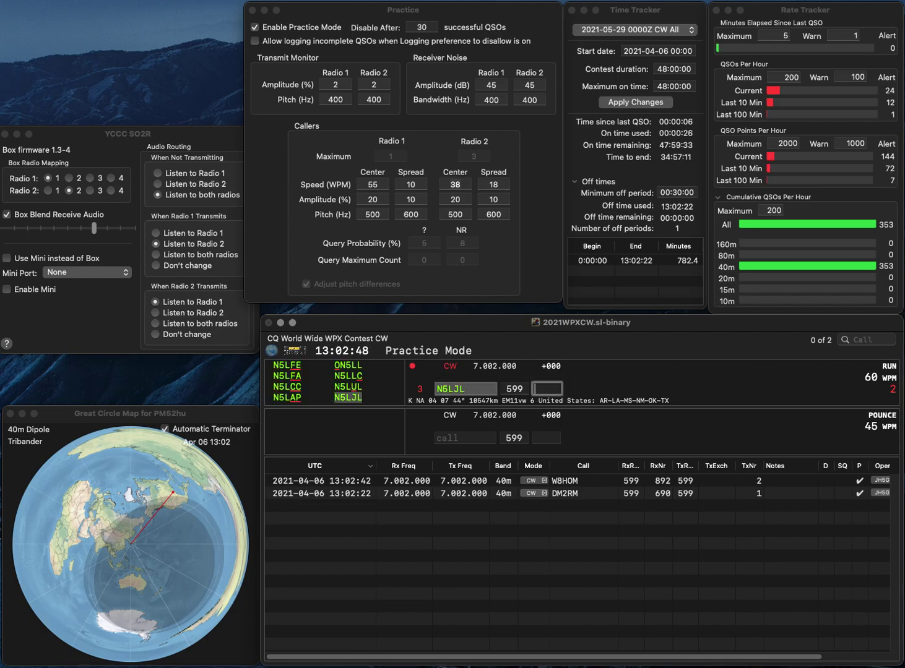
pyautogui.write('421')
pyautogui.press('Return')
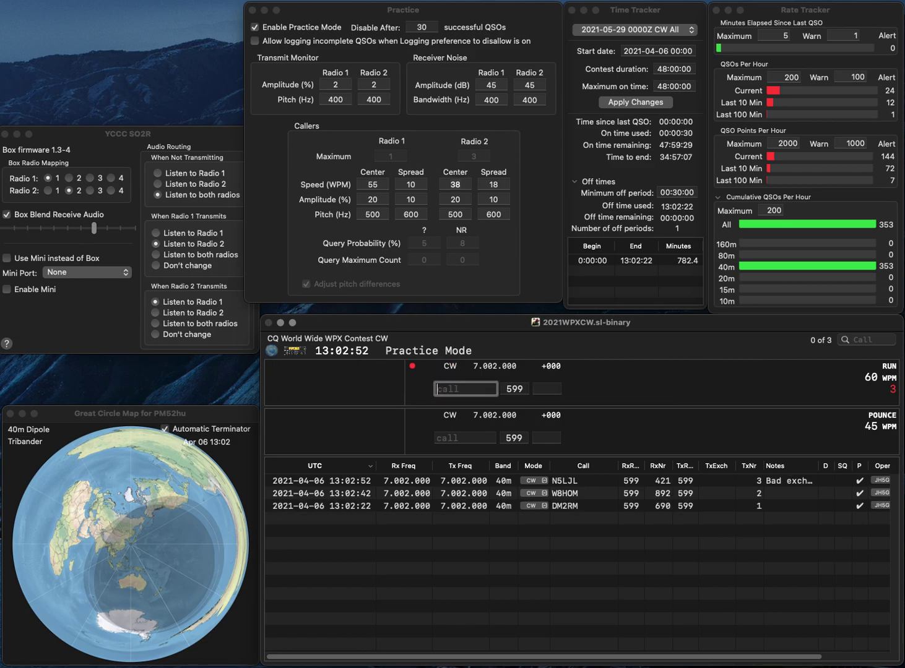
# Enter DR7USP as the run radio's callsign and amend it to DL7UHP.
pyautogui.write('DR7U')
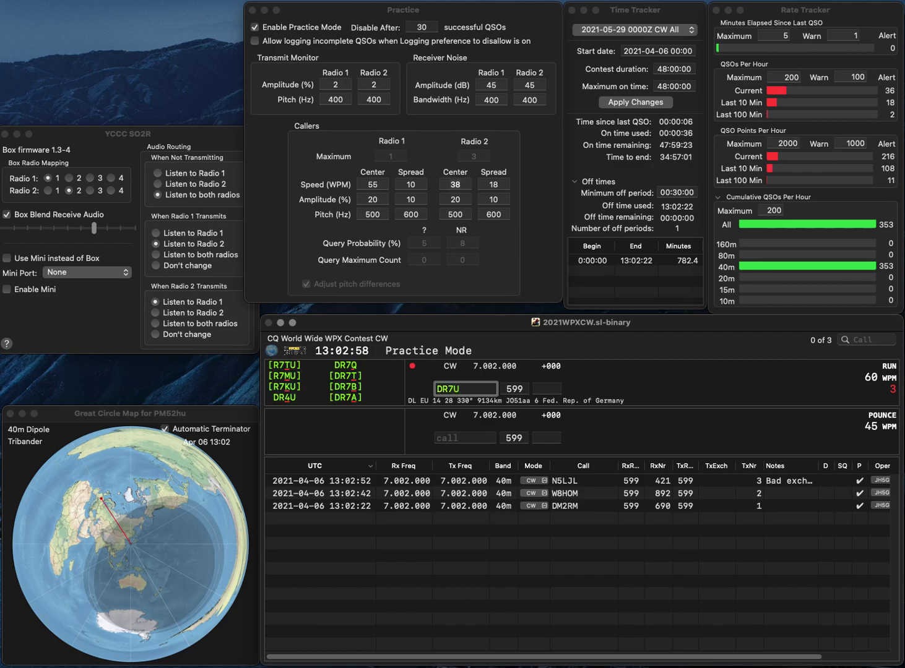
pyautogui.write('SP')
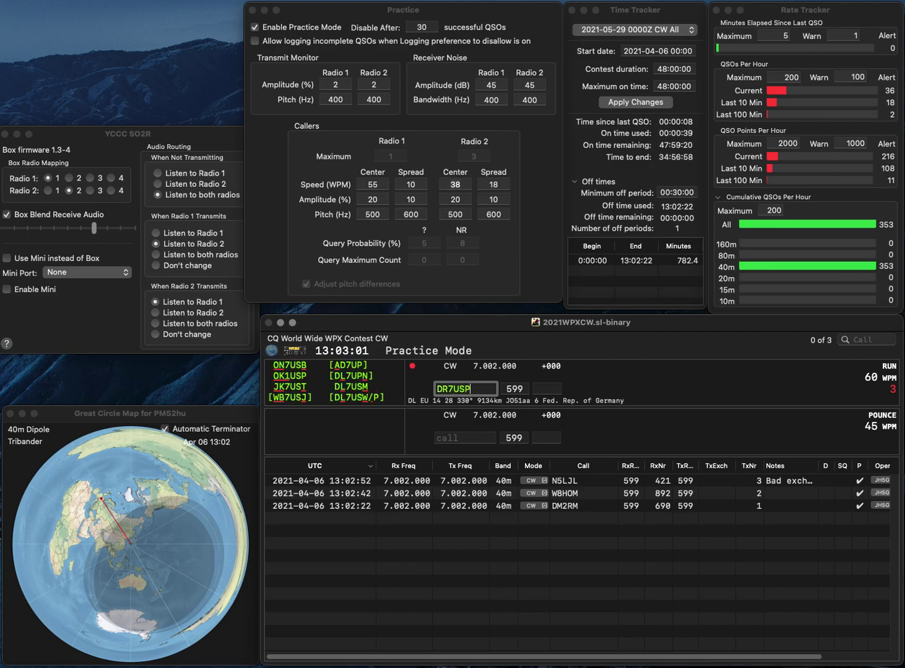
pyautogui.press('Left')
pyautogui.press('Left')
pyautogui.press('BackSpace')
pyautogui.write('L')
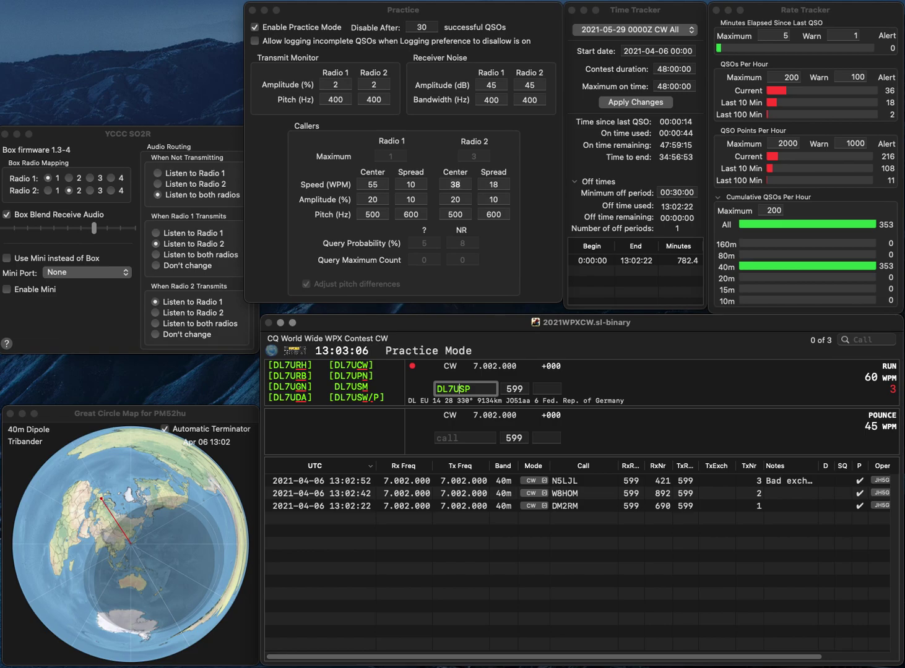
pyautogui.press('Delete')
pyautogui.write('H')
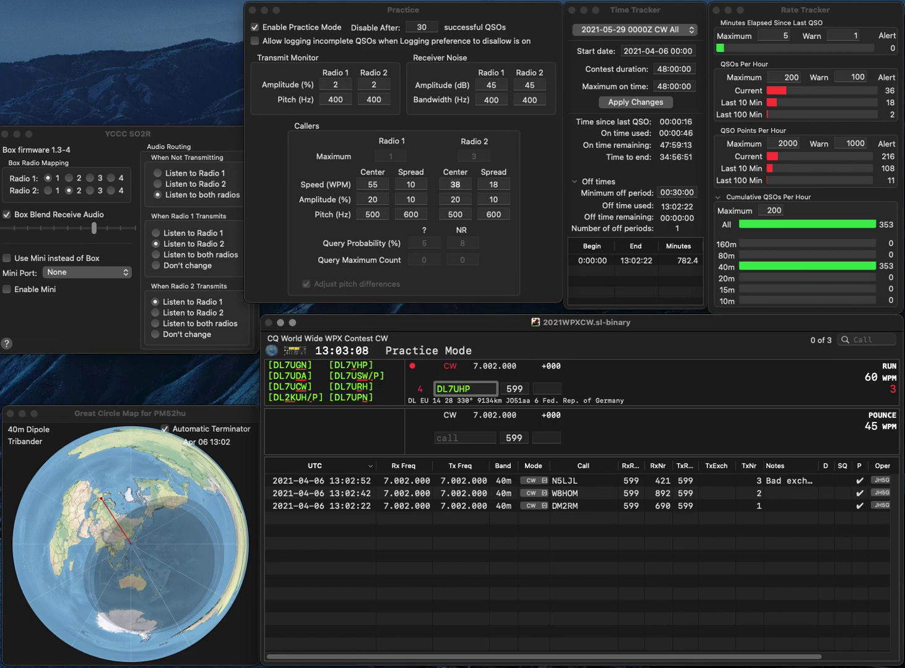
pyautogui.press('Delete')
pyautogui.press('Left')
pyautogui.press('Left')
pyautogui.press('Delete')
pyautogui.write('V')
pyautogui.press('Right')
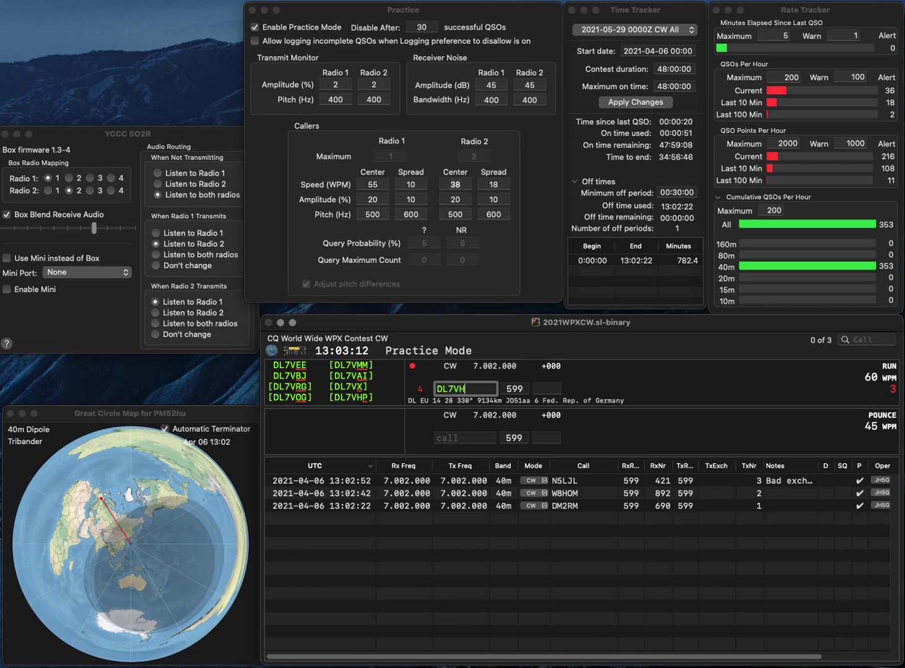
pyautogui.write('P')
pyautogui.press('Return')
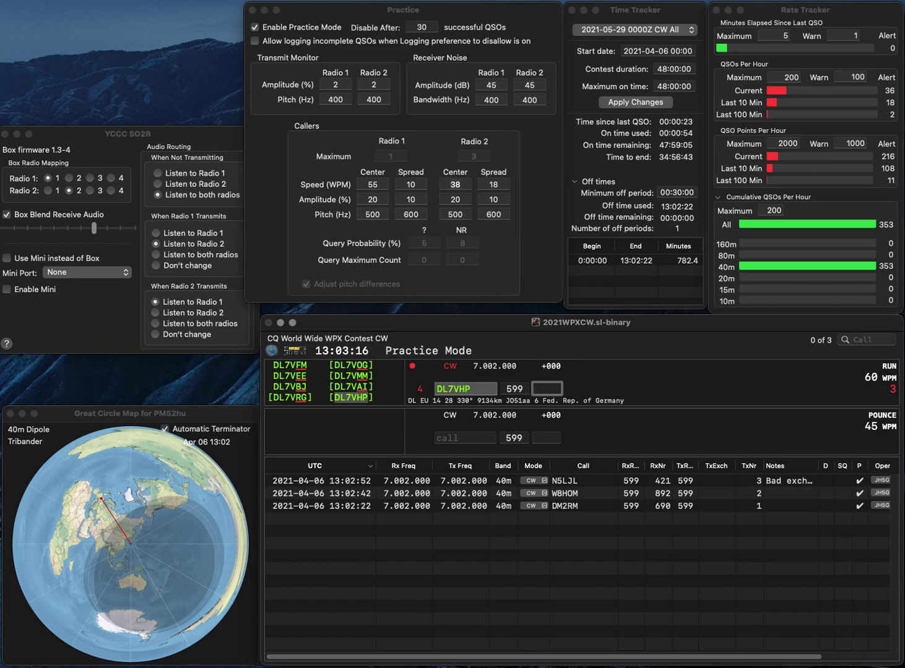
pyautogui.write('194')
pyautogui.press('Return')
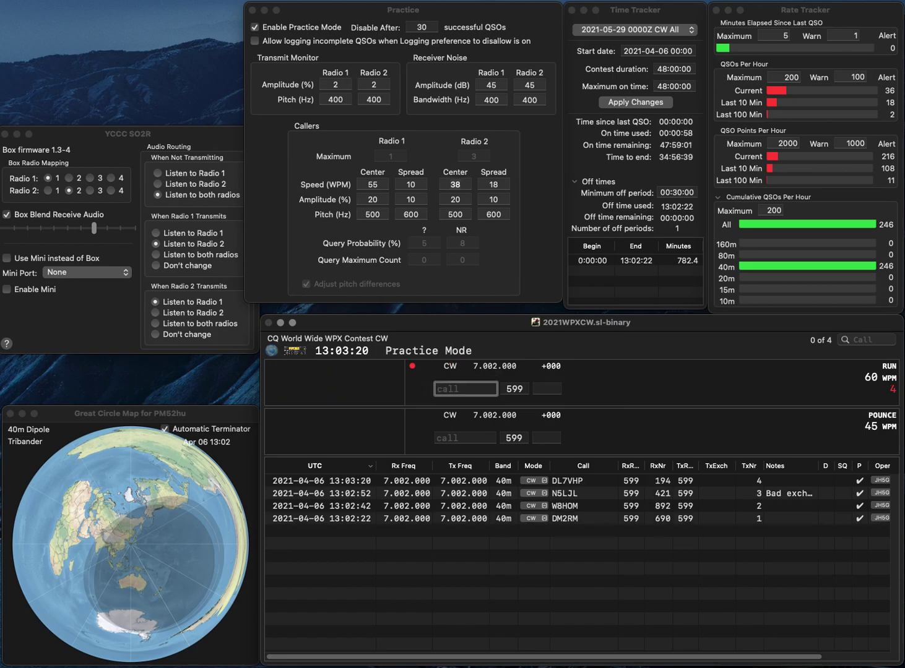
pyautogui.write('AB')
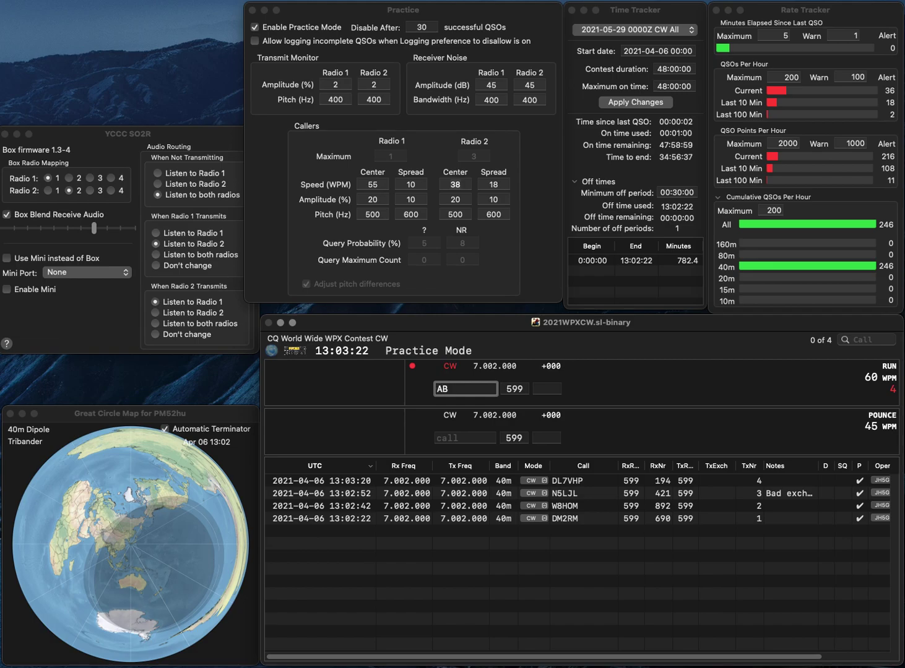
pyautogui.write('CA9CA')
pyautogui.press('Return')
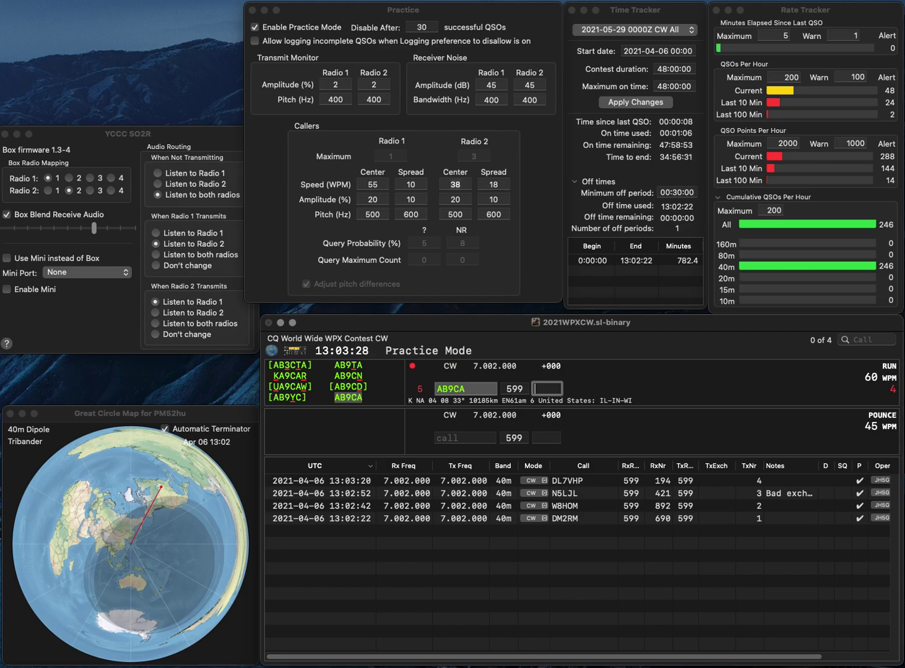
pyautogui.write('393')
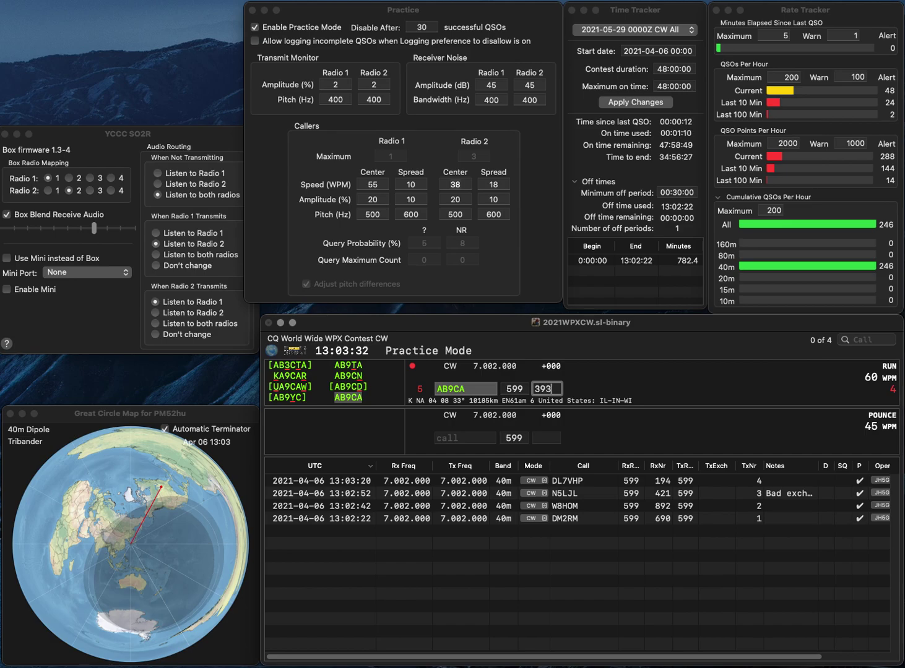
pyautogui.press('Left')
pyautogui.press('Left')
pyautogui.press('BackSpace')
pyautogui.write('3')
pyautogui.press('Return')
pyautogui.write('DR2DQU')
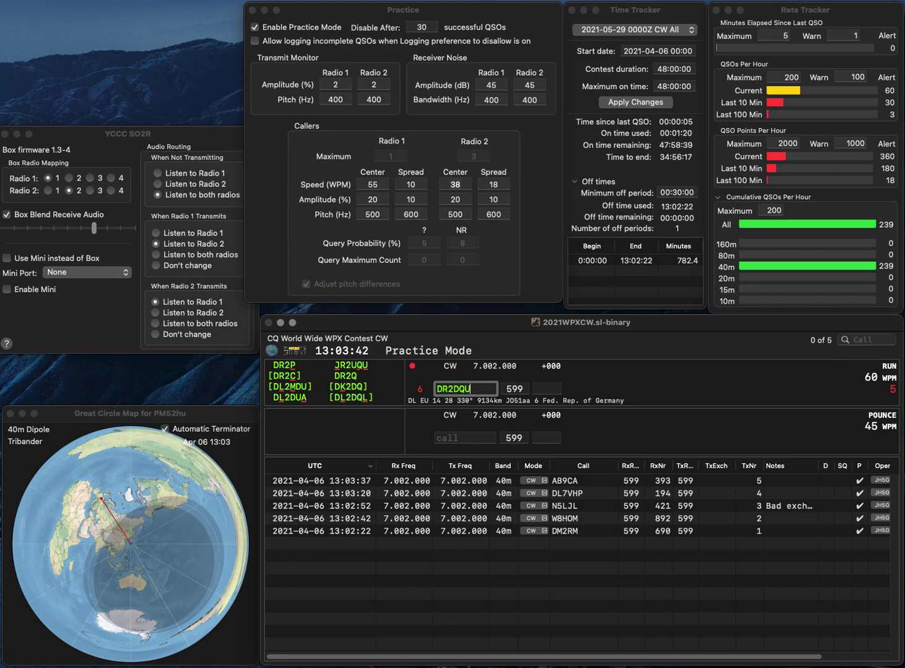
pyautogui.press('BackSpace')
pyautogui.write('V')
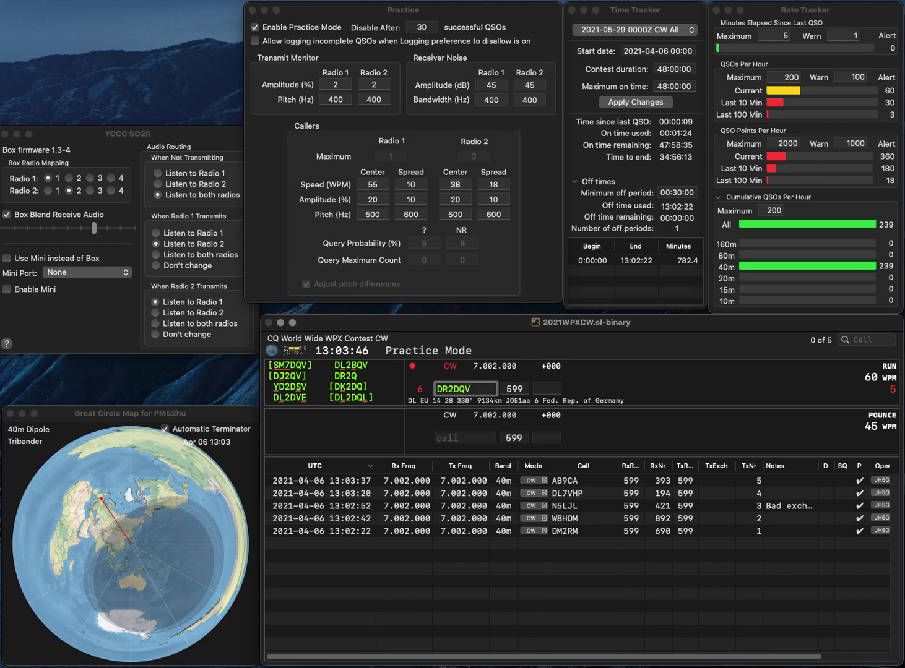
pyautogui.press('Left')
pyautogui.press('Left')
pyautogui.press('BackSpace')
pyautogui.write('B')
pyautogui.press('Delete')
pyautogui.write('L')
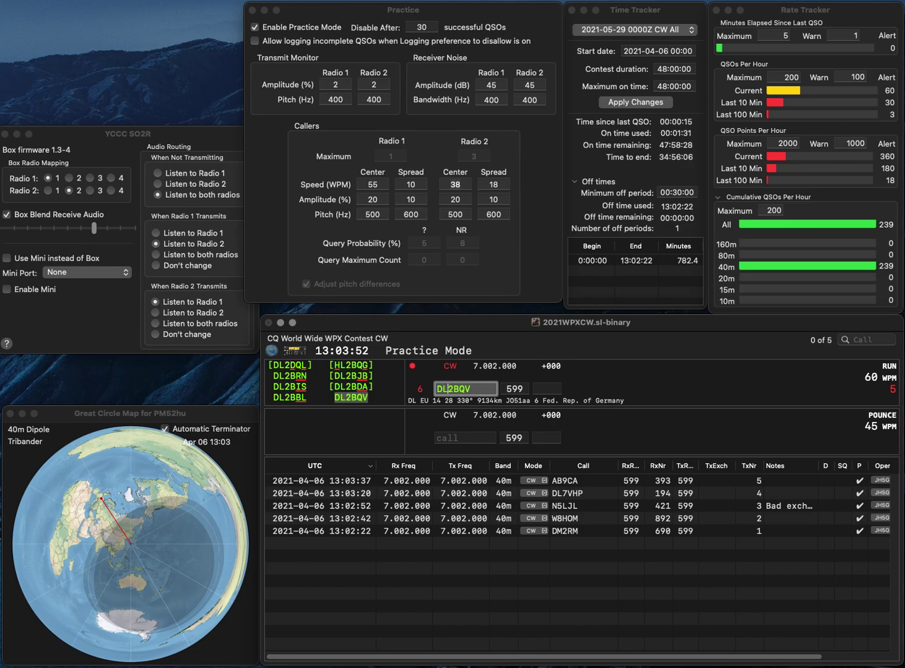
pyautogui.press('Return')
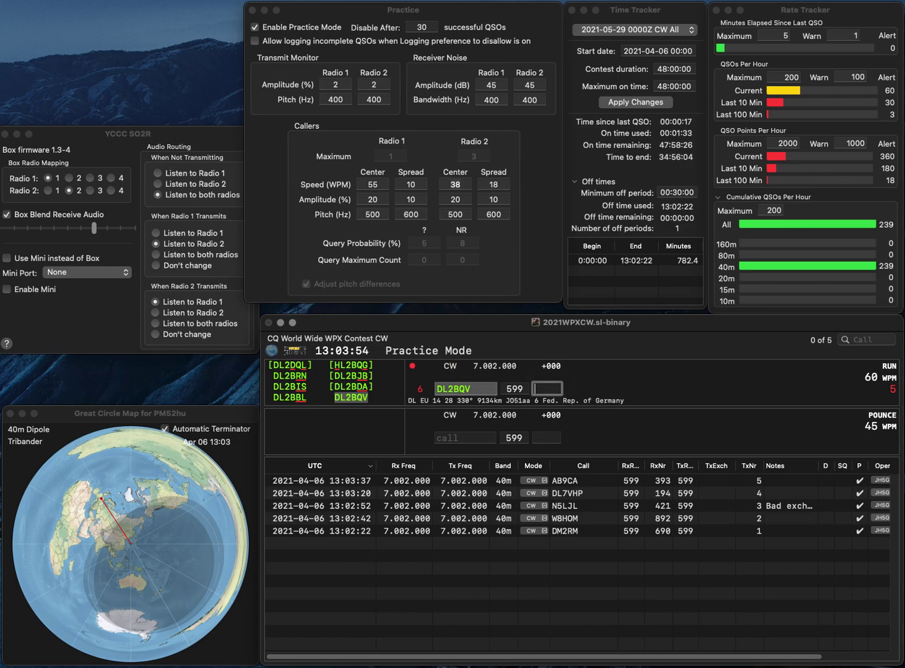
pyautogui.write('562')
pyautogui.press('Return')
# Log a run contact with IN3ZNR, entering received number 673.
pyautogui.write('IN3')
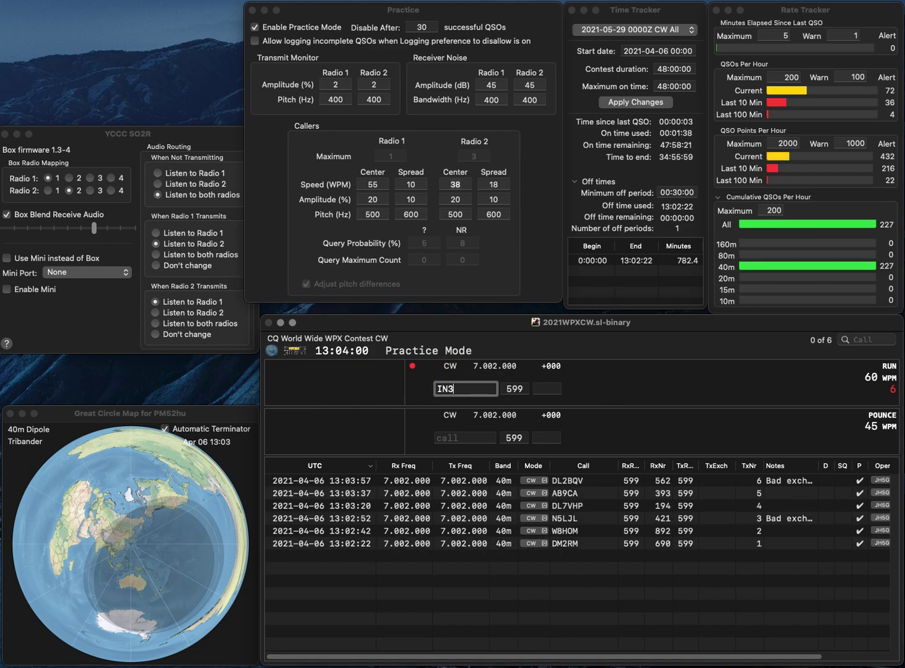
pyautogui.write('GNR')
pyautogui.press('BackSpace')
pyautogui.press('BackSpace')
pyautogui.press('BackSpace')
pyautogui.write('ZNR')
pyautogui.press('space')
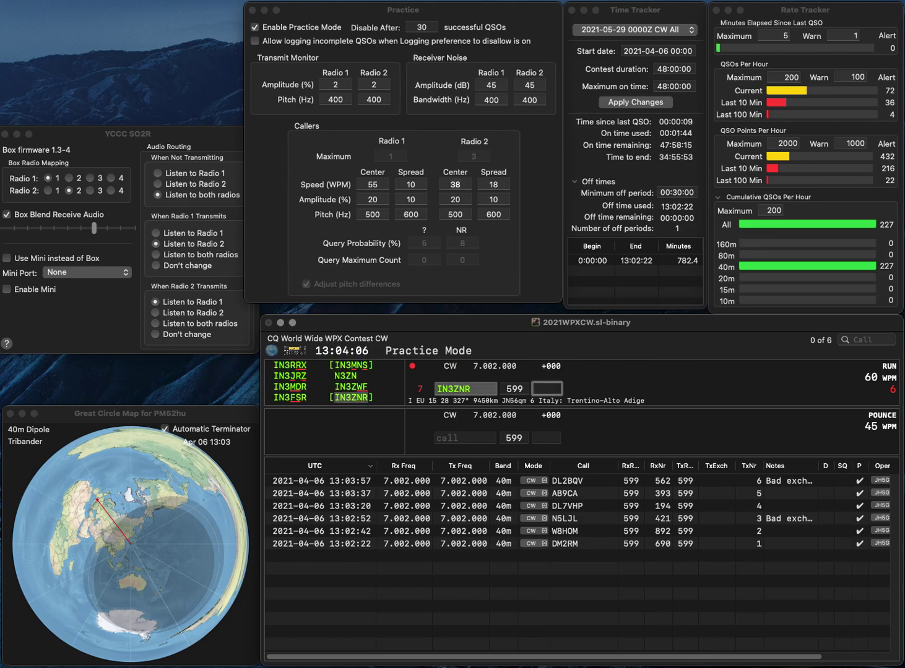
pyautogui.write('673')
pyautogui.press('Return')
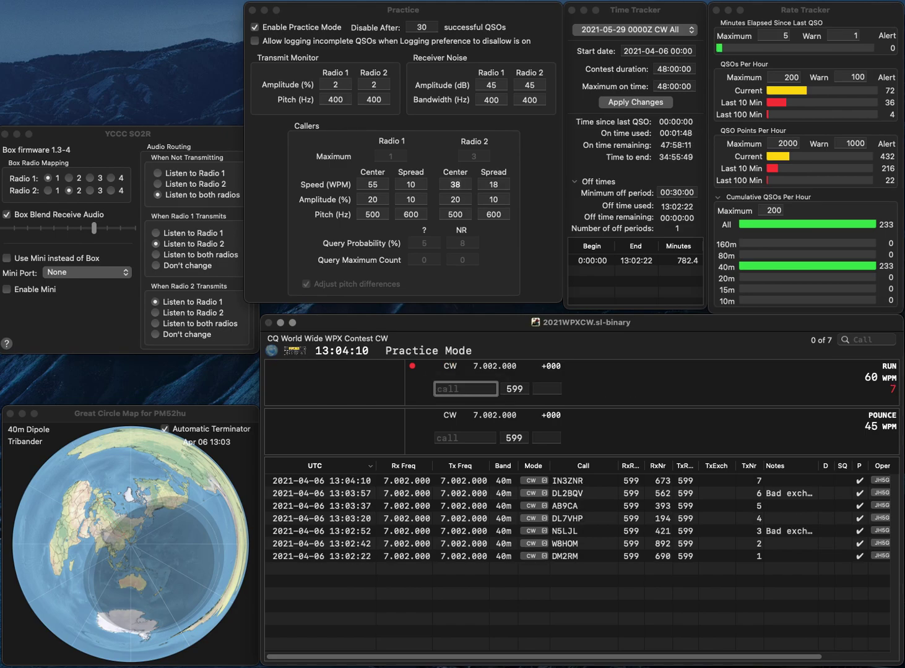
pyautogui.write('R7')
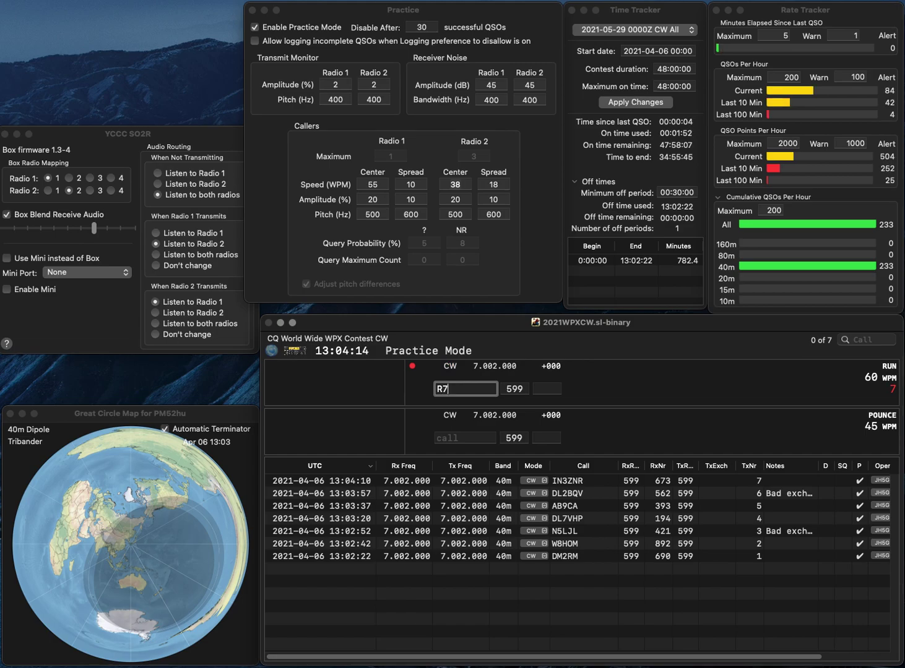
pyautogui.write('HN')
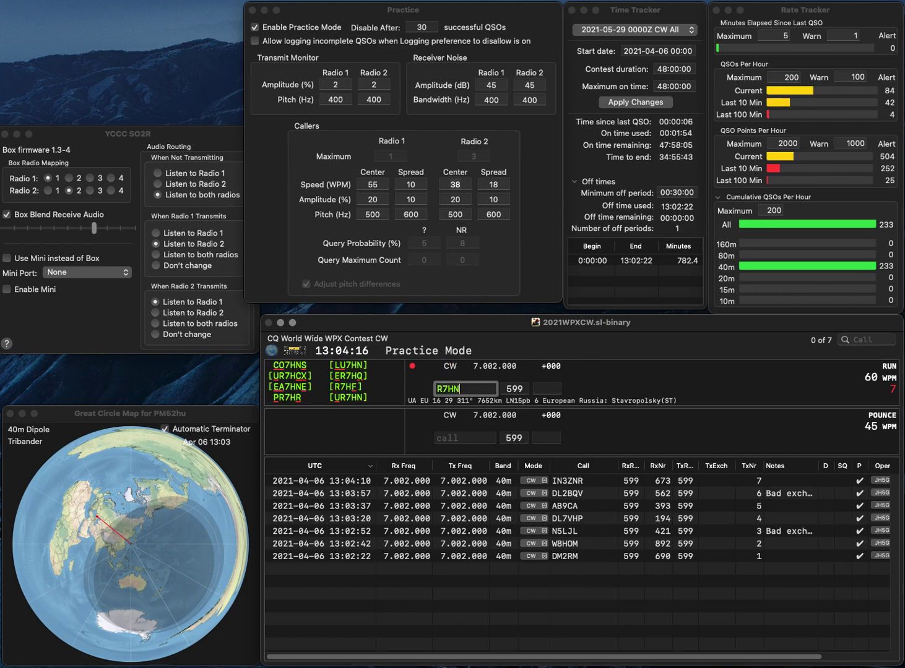
pyautogui.press('Left')
pyautogui.press('Left')
pyautogui.press('BackSpace')
pyautogui.write('Z9')
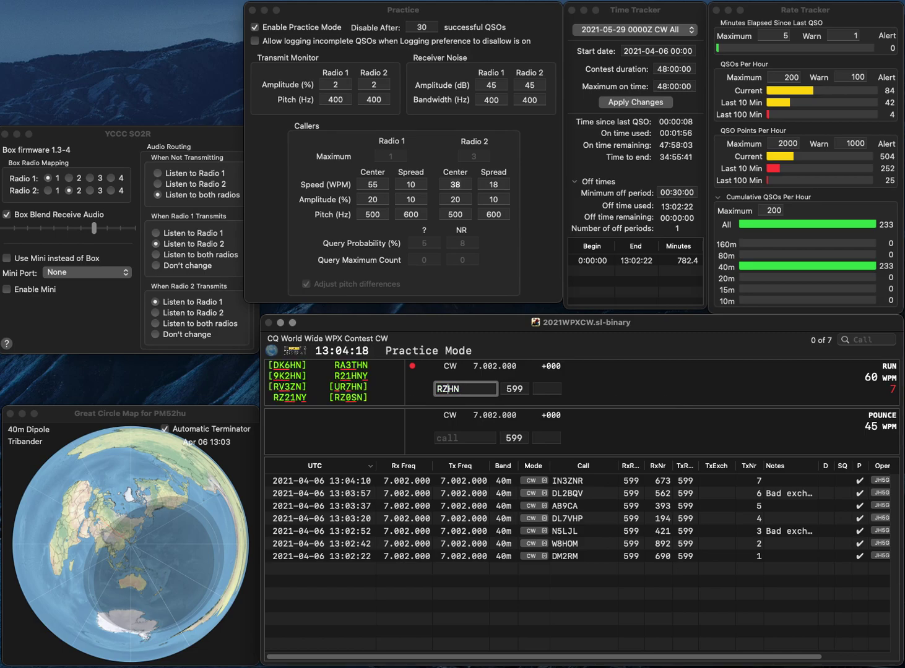
pyautogui.press('Return')
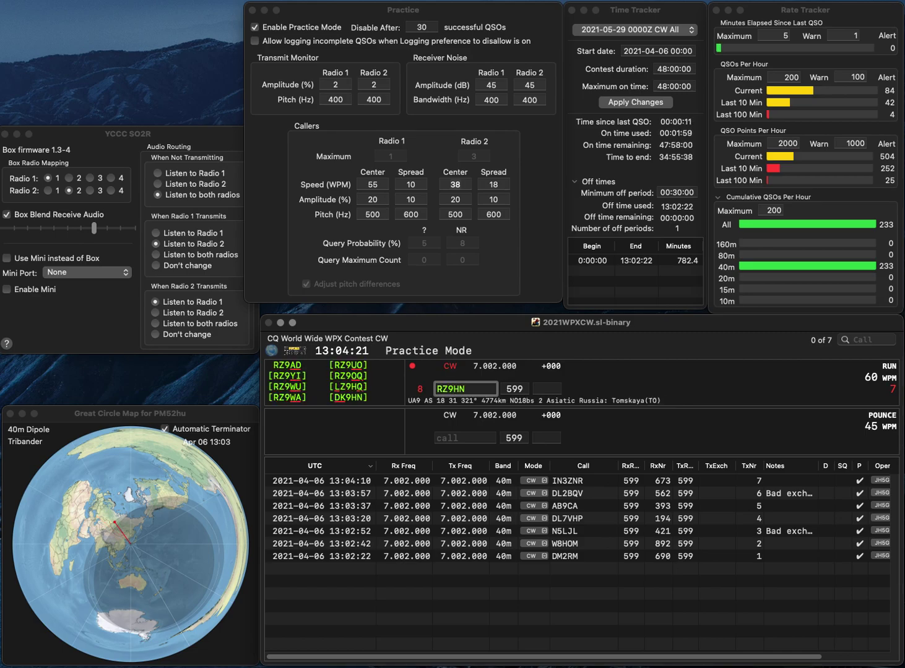
# Correct the callsign to RZ0HN and then to RZ0SN, and send it to the caller.
pyautogui.press('Right')
pyautogui.press('BackSpace')
pyautogui.write('0')
pyautogui.press('Return')
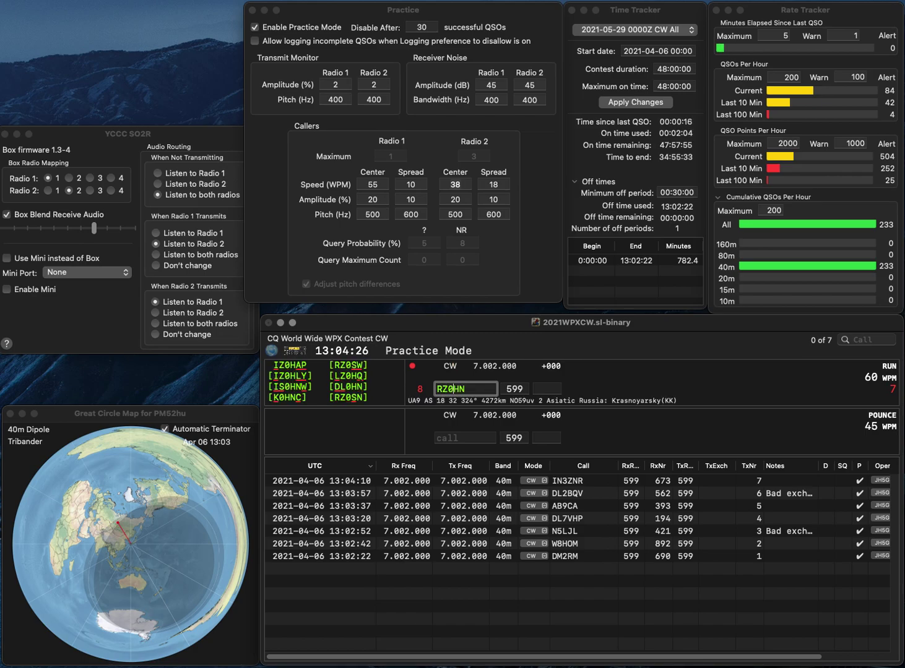
pyautogui.press('Delete')
pyautogui.write('S')
pyautogui.press('Return')
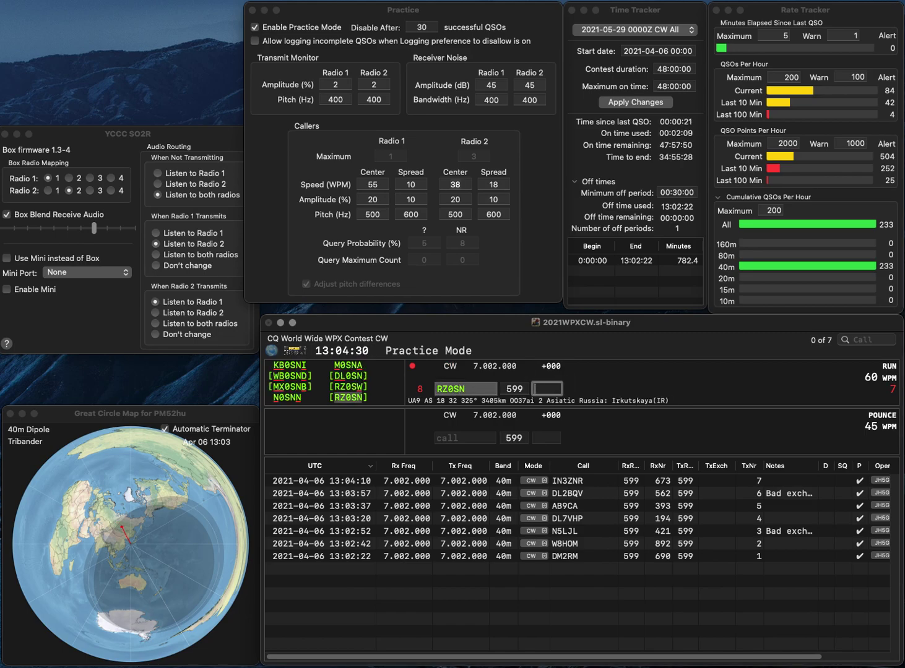
pyautogui.write('53')
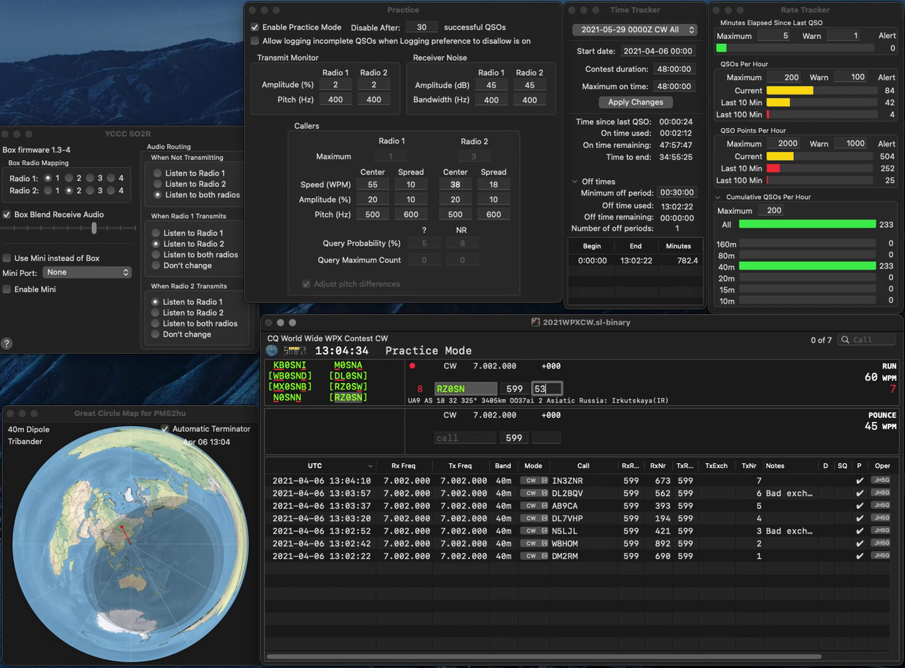
pyautogui.press('BackSpace')
pyautogui.write('7')
pyautogui.press('BackSpace')
pyautogui.write('27')
pyautogui.press('Return')
# Enter OK1FRO as the run radio's callsign and log the contact with received number 321.
pyautogui.write('OK1FRO')
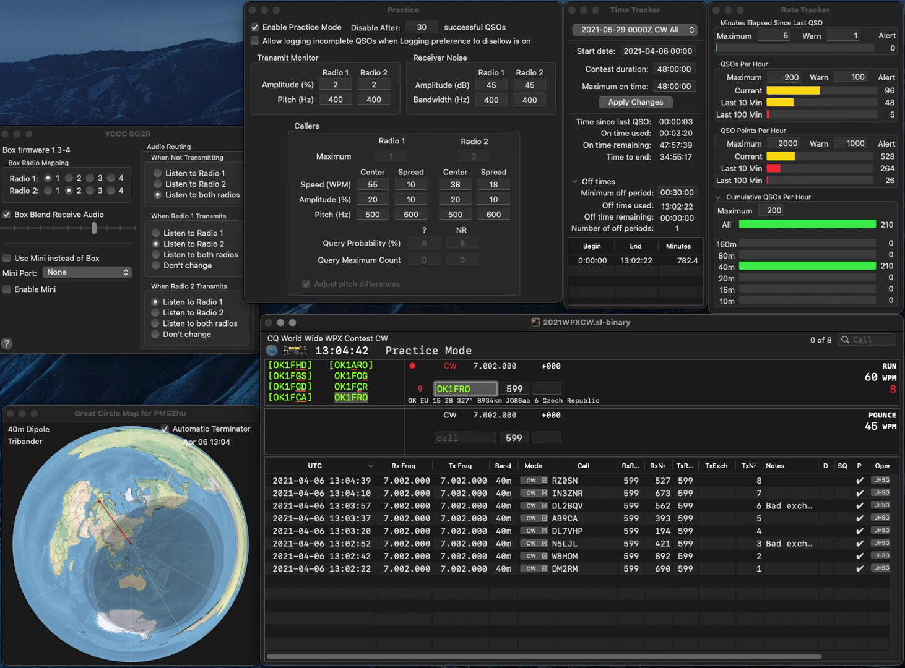
pyautogui.press('Return')
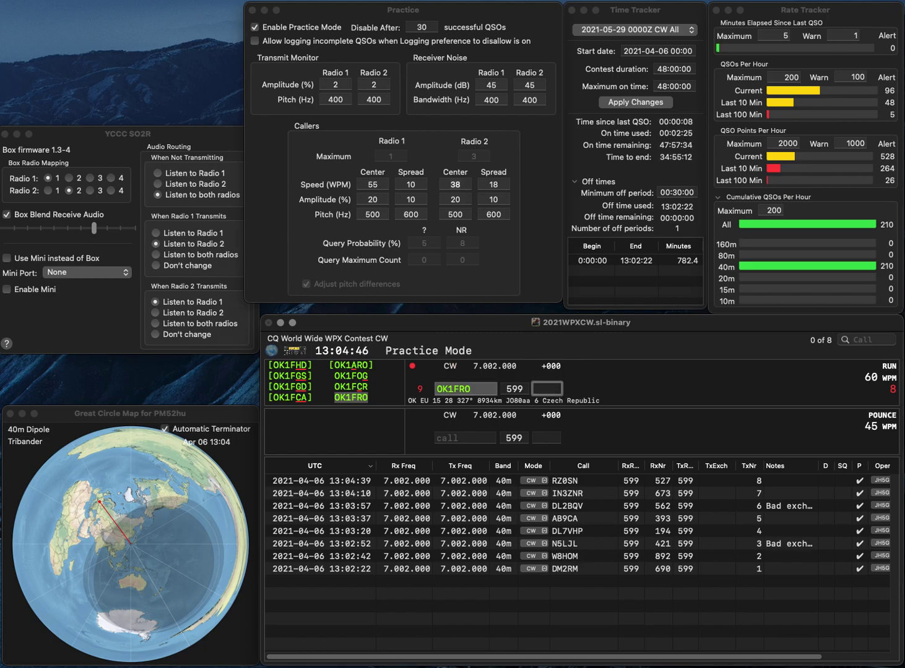
pyautogui.write('321')
pyautogui.press('Return')
# Enter KN4COE as the run radio's callsign and log the contact with received number 277.
pyautogui.write('KN4COE')
pyautogui.press('Return')
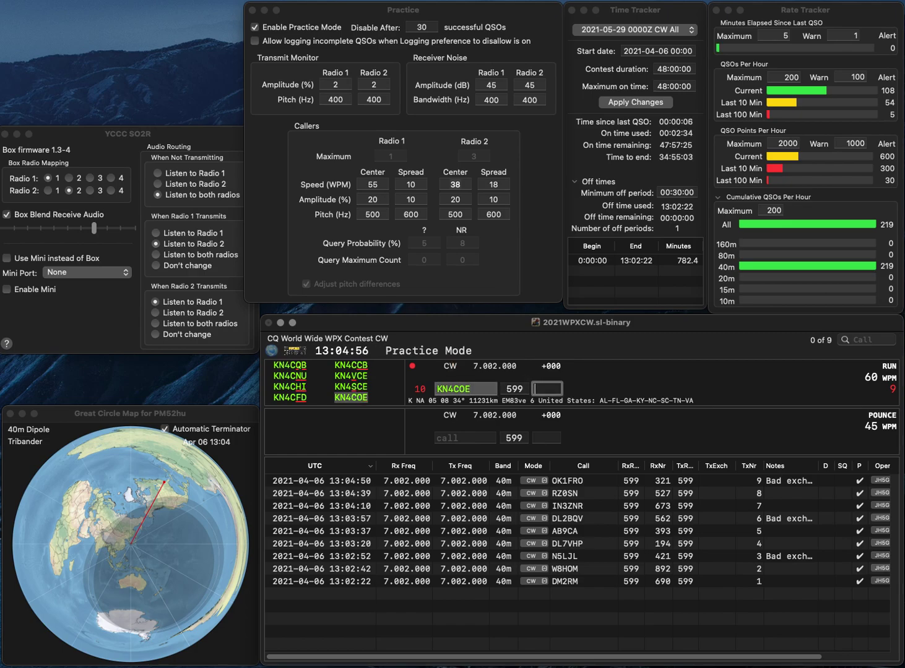
pyautogui.write('277')
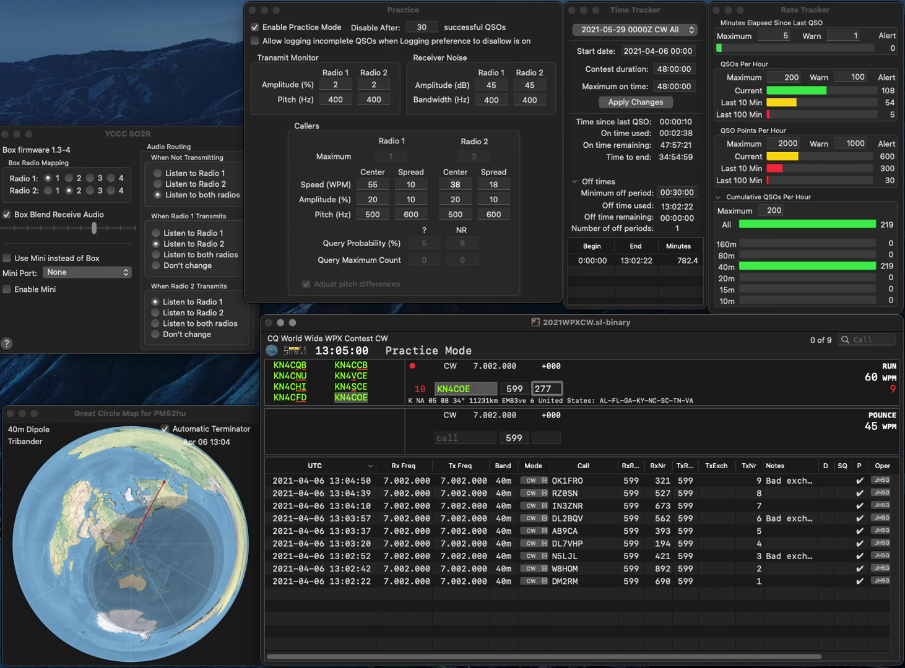
pyautogui.press('Return')
pyautogui.write('WN7J')
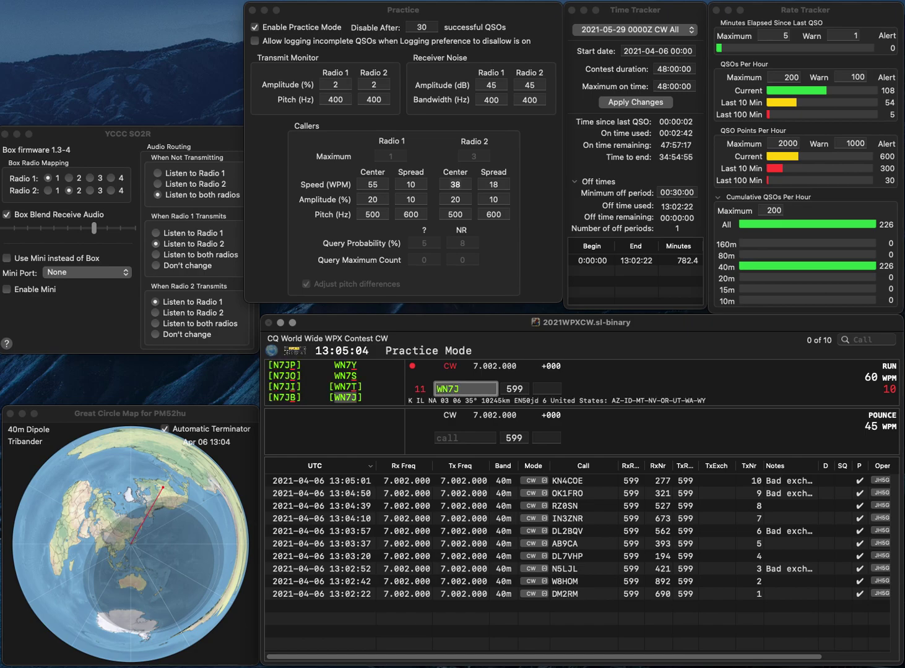
pyautogui.press('space')
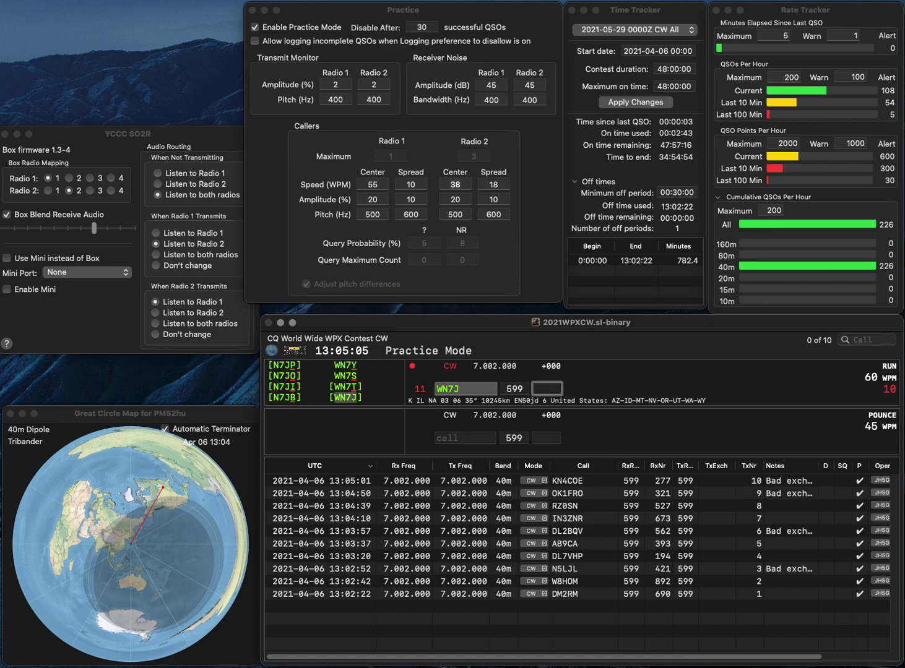
pyautogui.click(449, 389)
pyautogui.write('8')
pyautogui.press('Delete')
pyautogui.press('space')
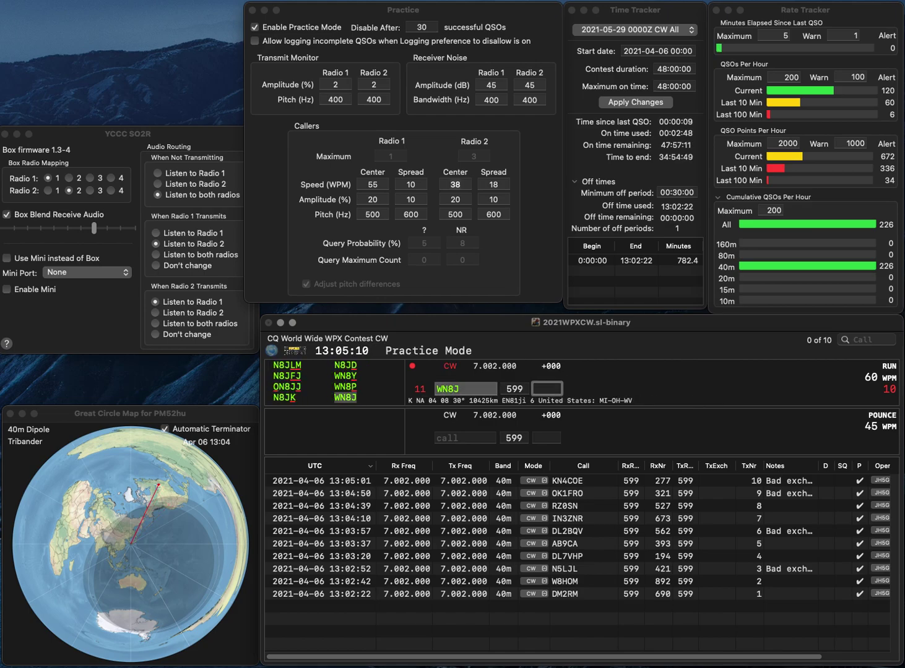
pyautogui.write('249')
pyautogui.press('Return')
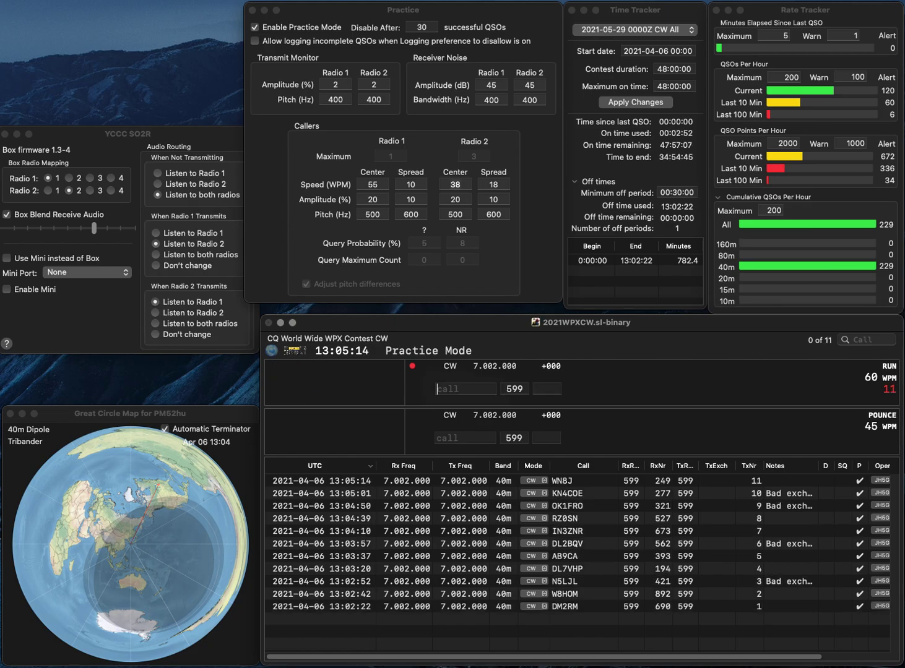
pyautogui.write('OM4AY')
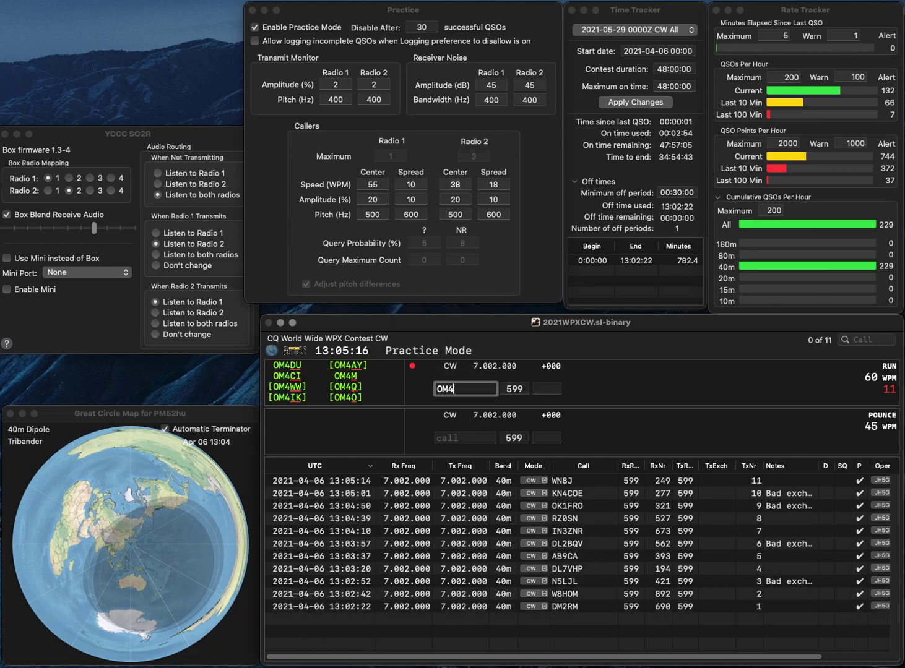
pyautogui.press('Return')
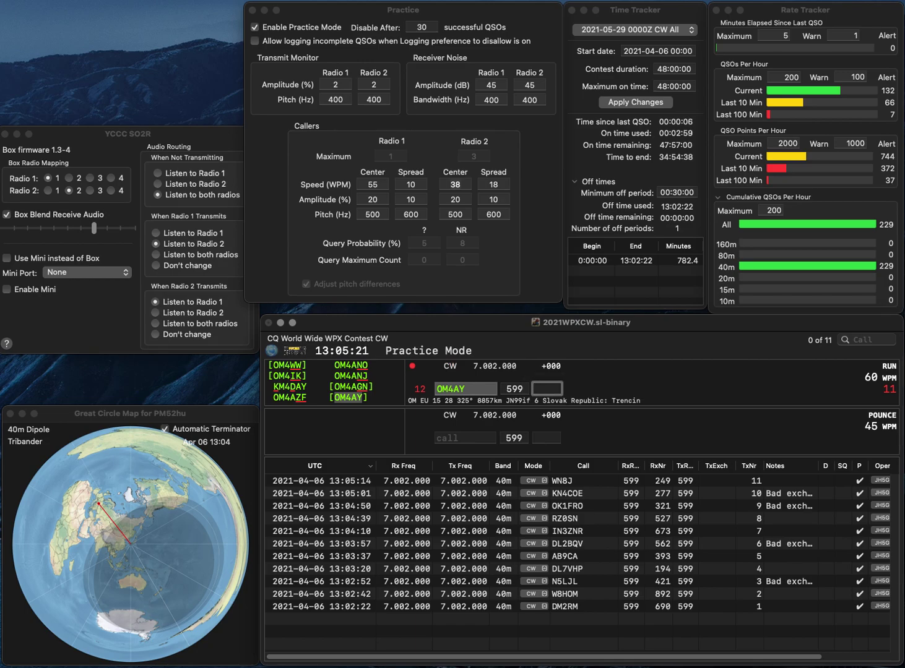
pyautogui.write('755')
pyautogui.press('Return')
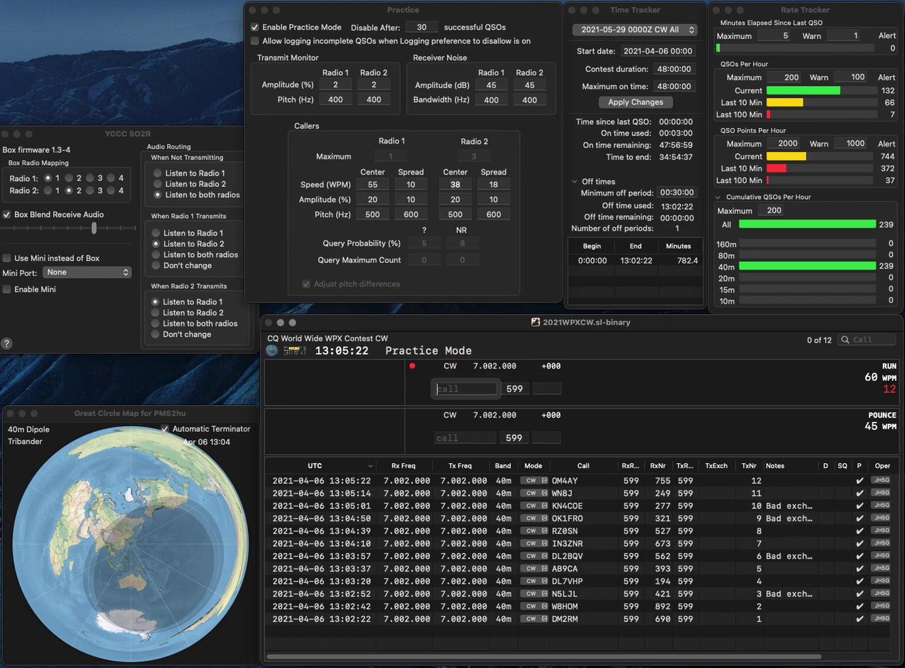
pyautogui.write('YO9S')
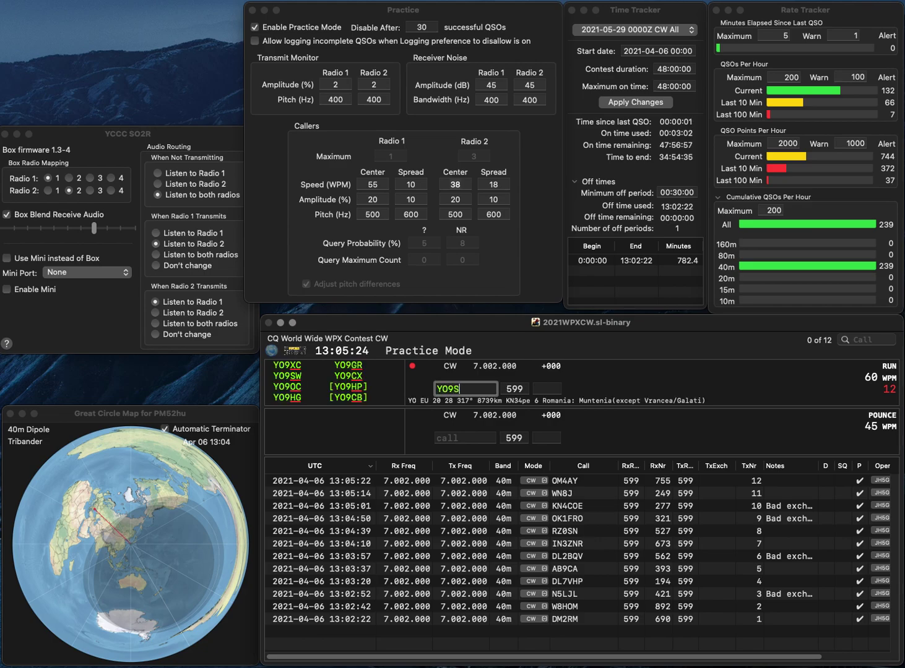
pyautogui.write('H')
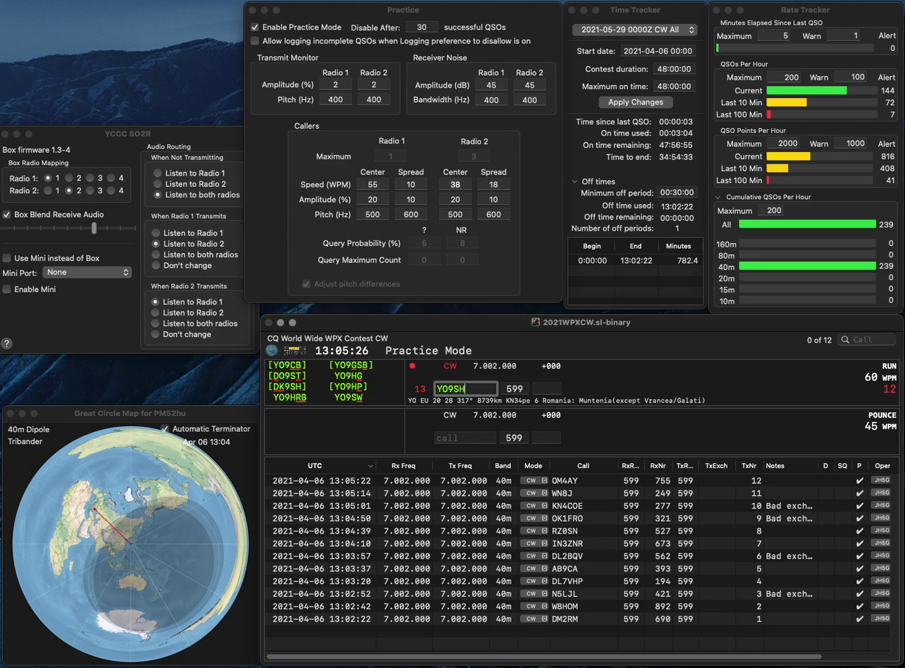
pyautogui.press('BackSpace')
pyautogui.press('BackSpace')
pyautogui.write('HG')
pyautogui.press('Return')
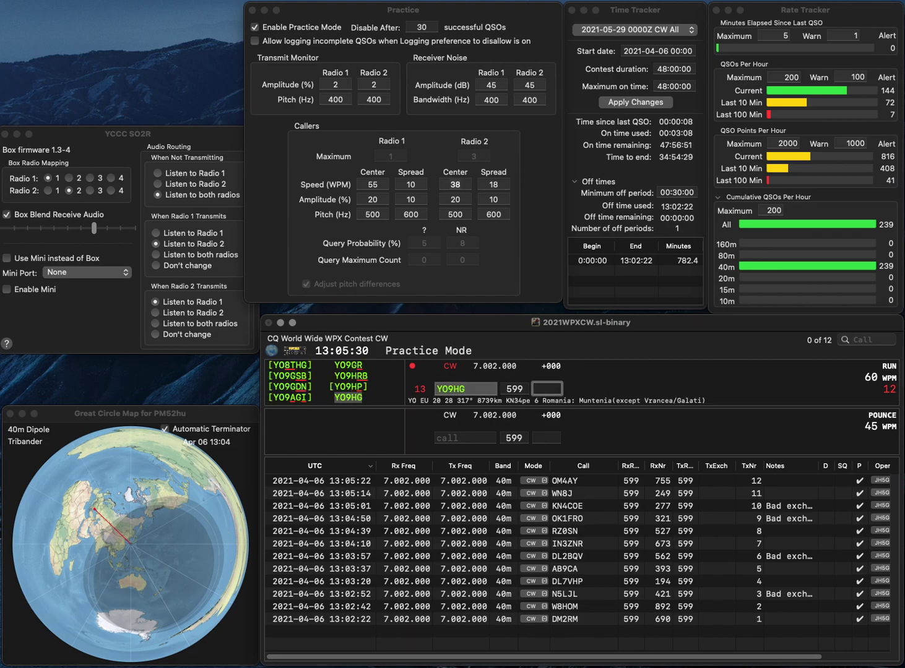
pyautogui.write('1')
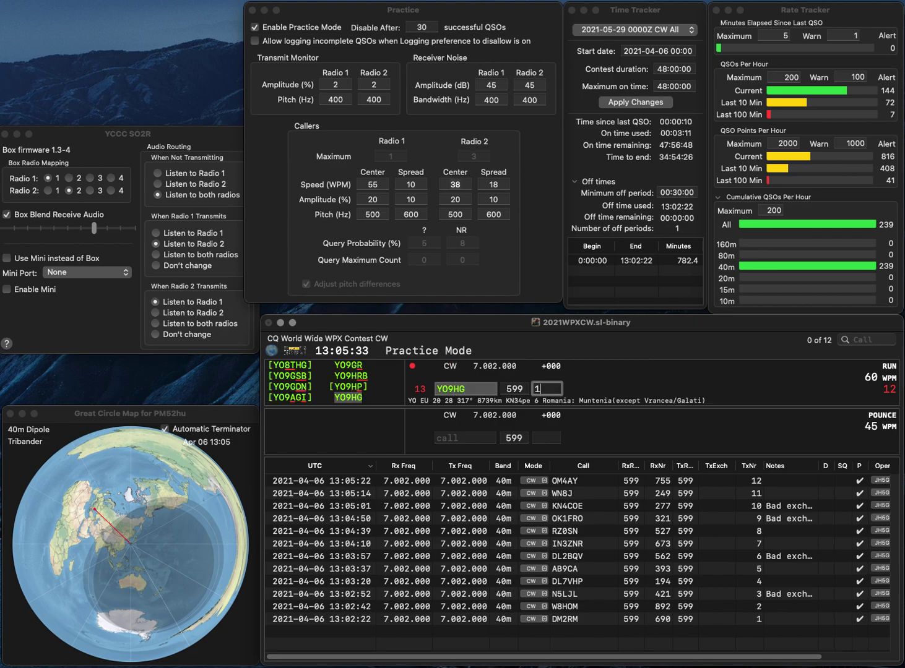
pyautogui.write('93')
pyautogui.press('Return')
pyautogui.write('KA3FHN')
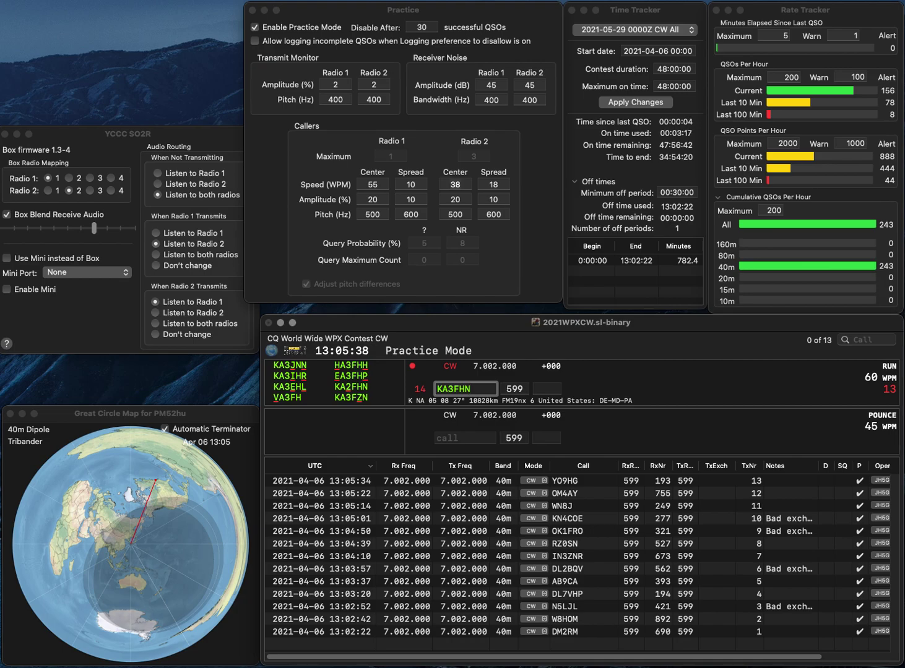
pyautogui.press('Left')
pyautogui.press('BackSpace')
pyautogui.write('2')
pyautogui.press('Return')
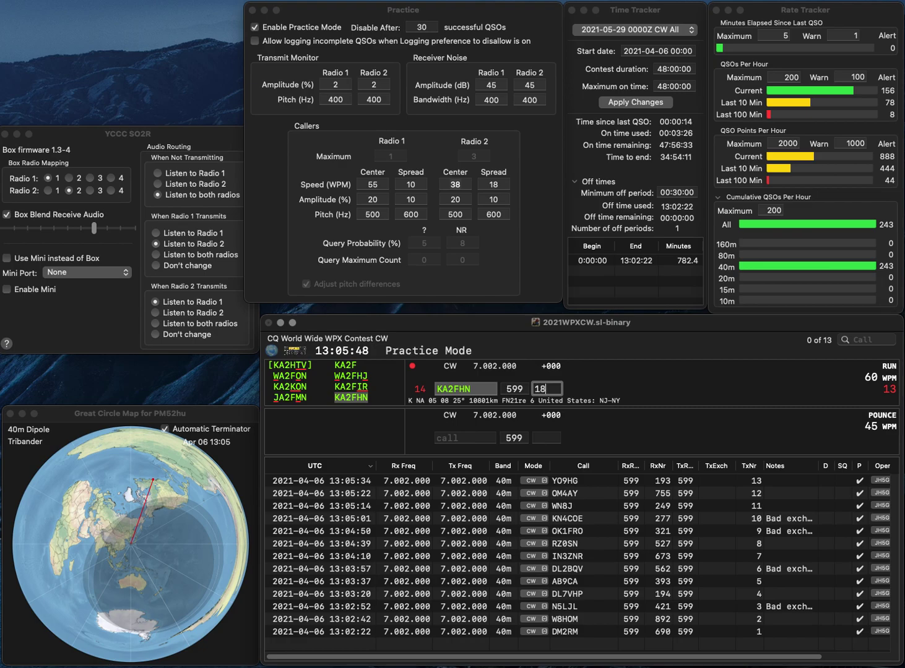
pyautogui.press('Return')
pyautogui.write('J')
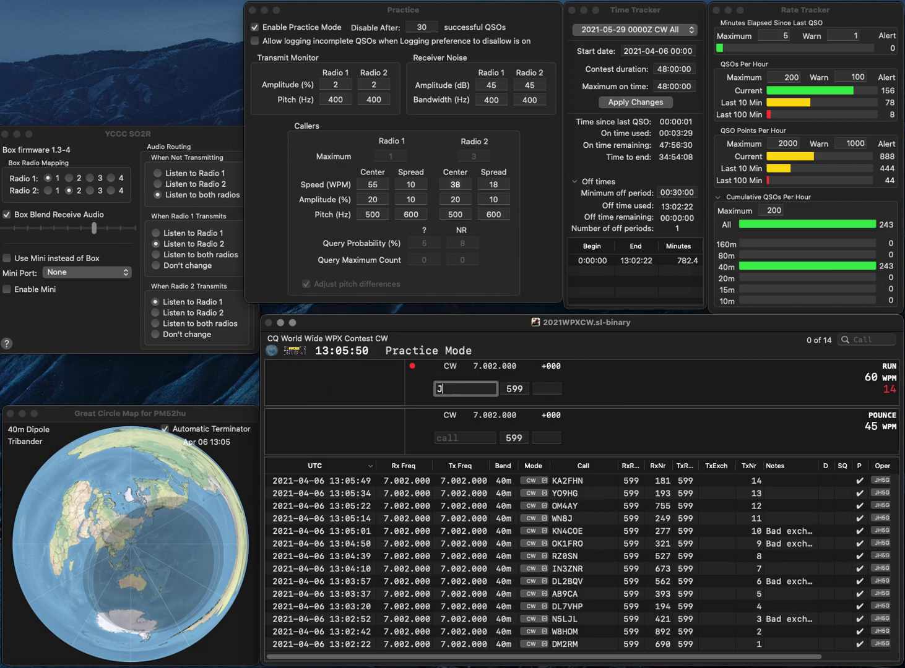
pyautogui.write('A7JAA')
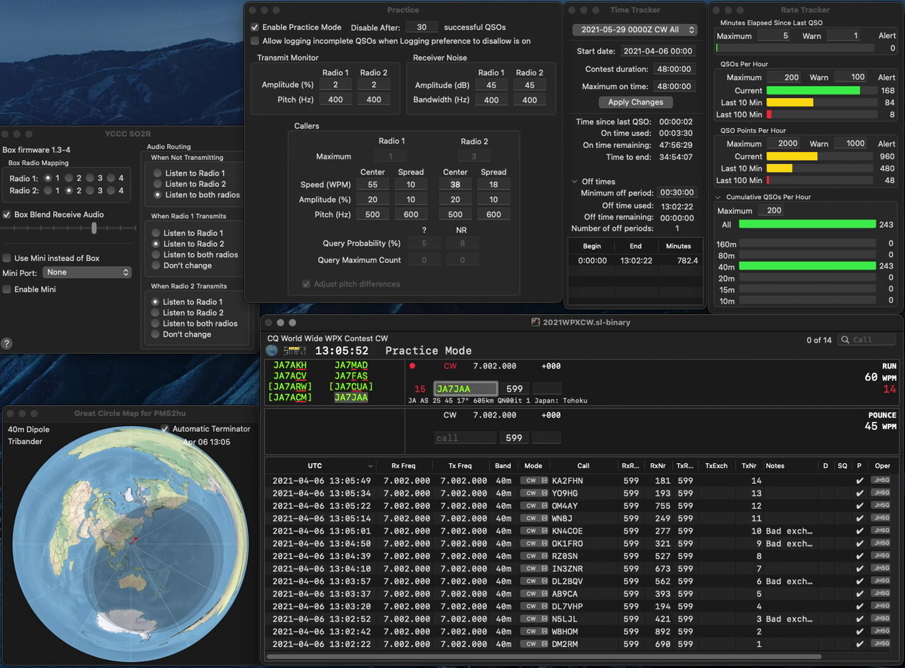
pyautogui.press('Return')
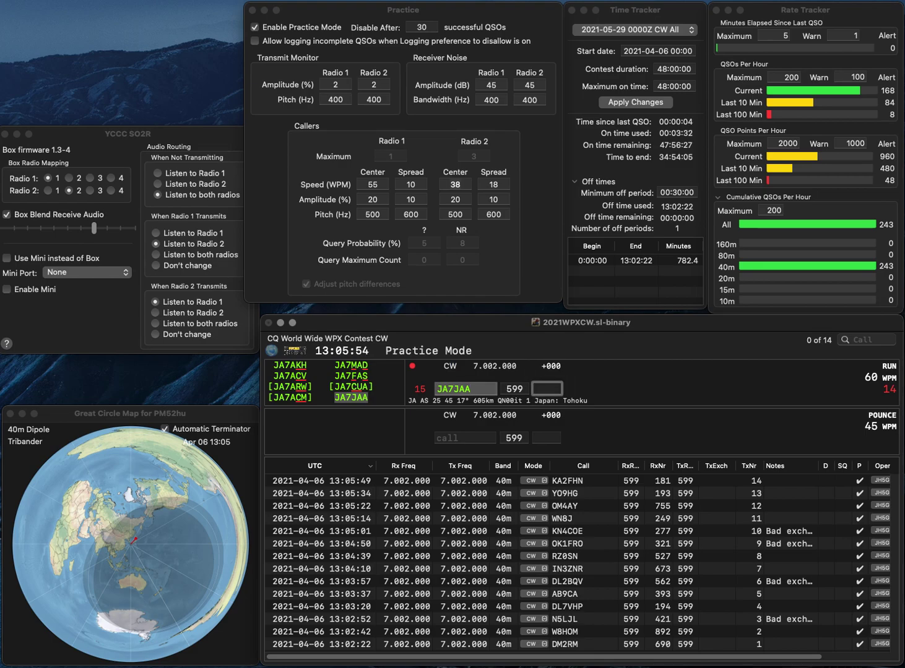
pyautogui.write('498')
pyautogui.press('BackSpace')
pyautogui.press('BackSpace')
pyautogui.write('8')
pyautogui.press('BackSpace')
pyautogui.write('99')
pyautogui.press('Return')
pyautogui.write('EI')
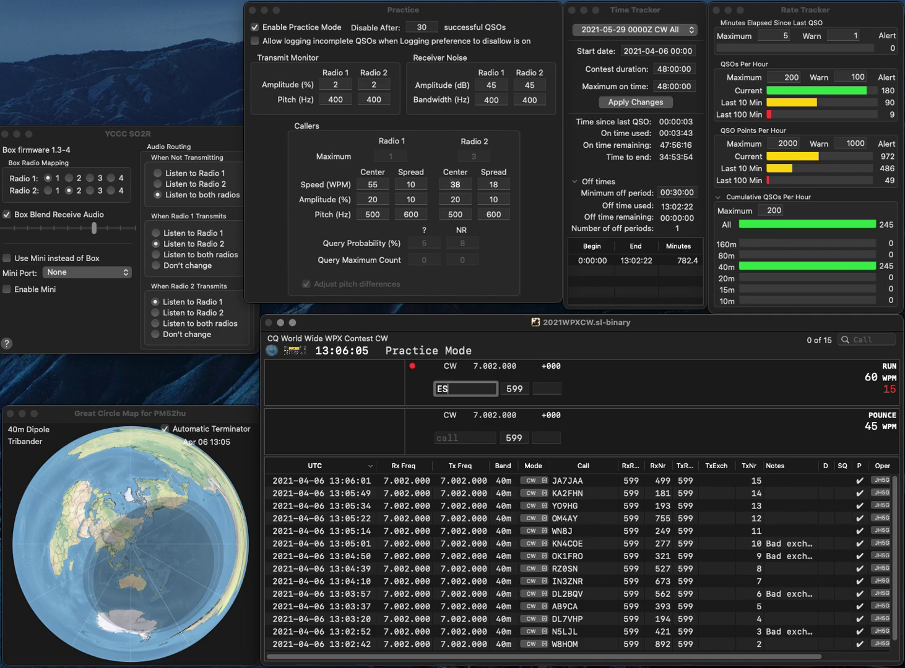
pyautogui.write('5P')
pyautogui.press('Left')
pyautogui.press('Left')
pyautogui.press('BackSpace')
pyautogui.write('S')
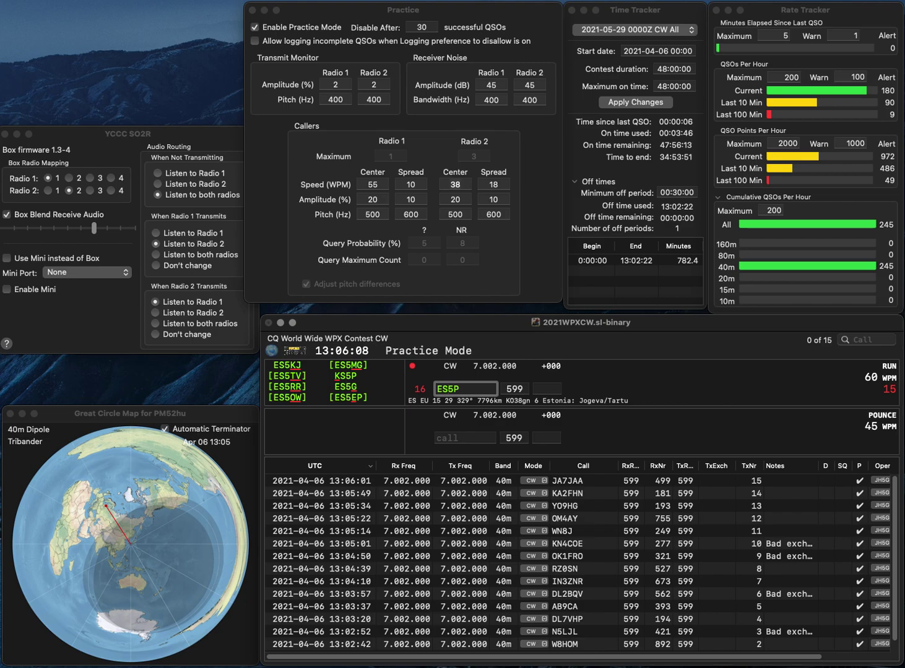
# Try the caller's callsign as EE5P and then cut it to EI5.
pyautogui.press('BackSpace')
pyautogui.write('E')
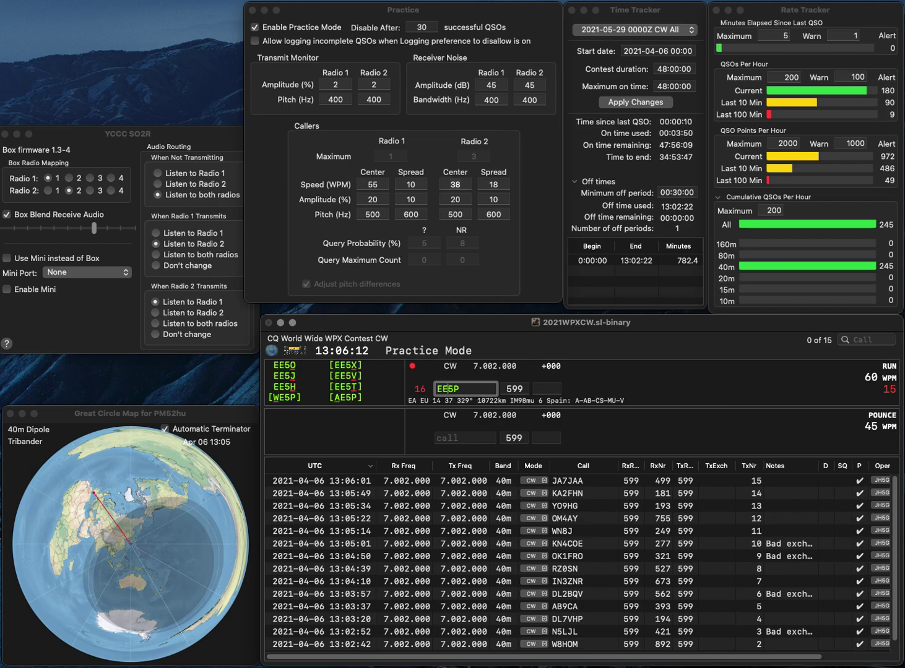
pyautogui.press('BackSpace')
pyautogui.write('I')
pyautogui.press('Right')
pyautogui.press('Delete')
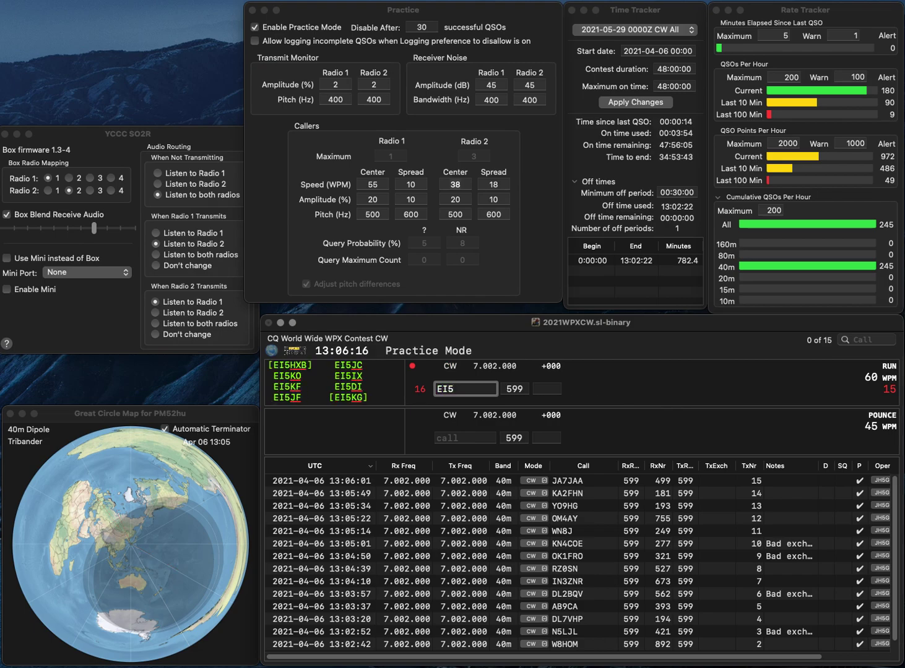
pyautogui.write('EP')
pyautogui.press('Left')
pyautogui.press('Left')
pyautogui.press('Left')
pyautogui.press('BackSpace')
pyautogui.write('S')
pyautogui.press('Return')
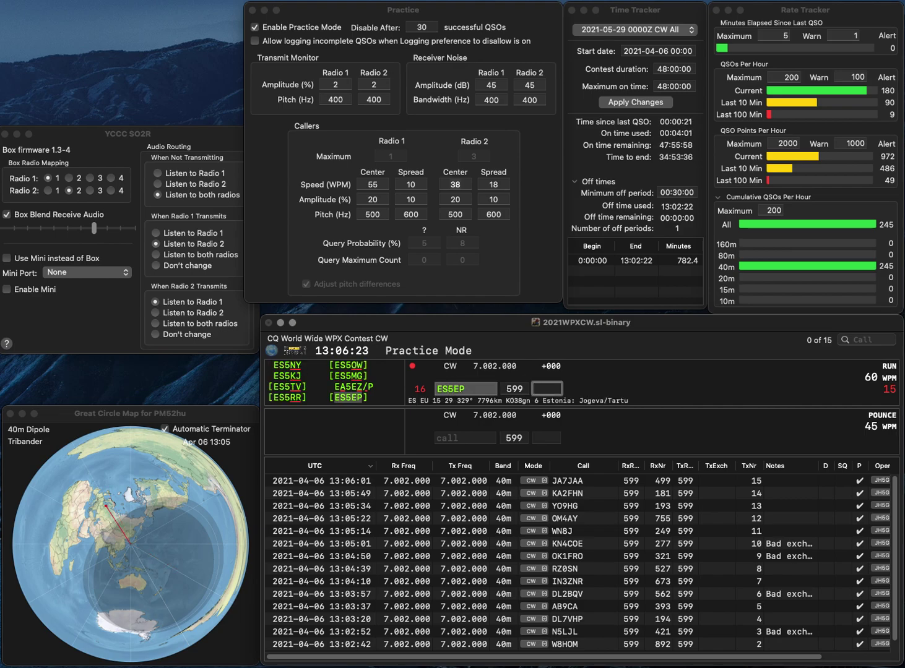
pyautogui.write('720')
pyautogui.press('Return')
# Enter IM0O as the run radio's callsign and amend it to II0O.
pyautogui.write('IO')
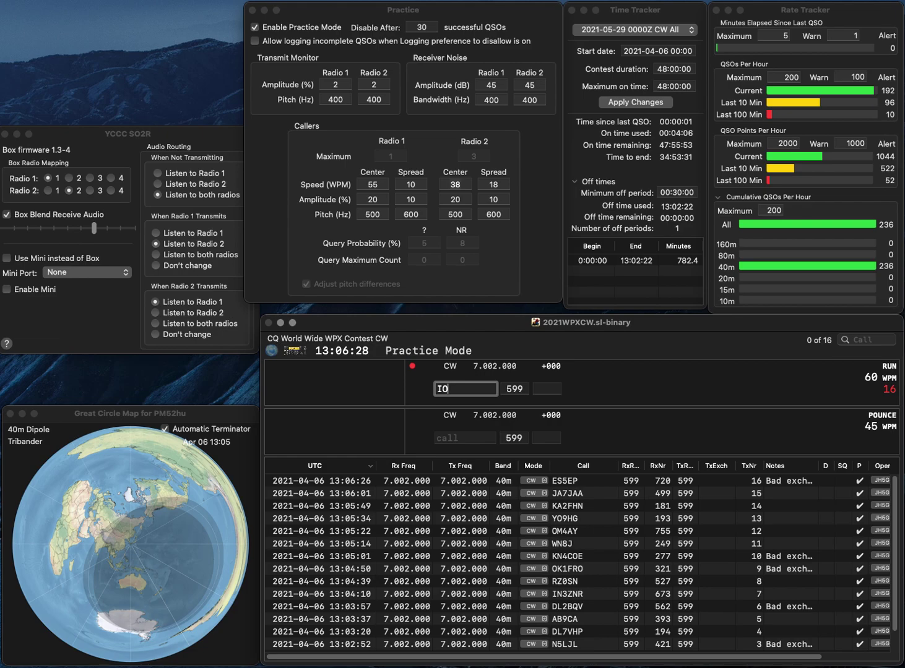
pyautogui.press('BackSpace')
pyautogui.write('M0O')
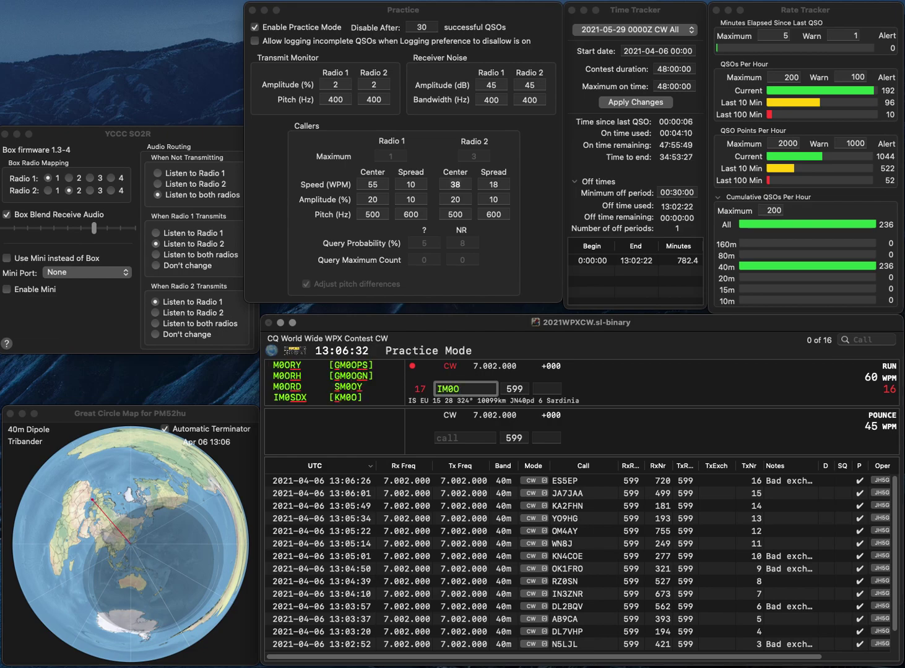
pyautogui.click(448, 389)
pyautogui.press('BackSpace')
pyautogui.write('I')
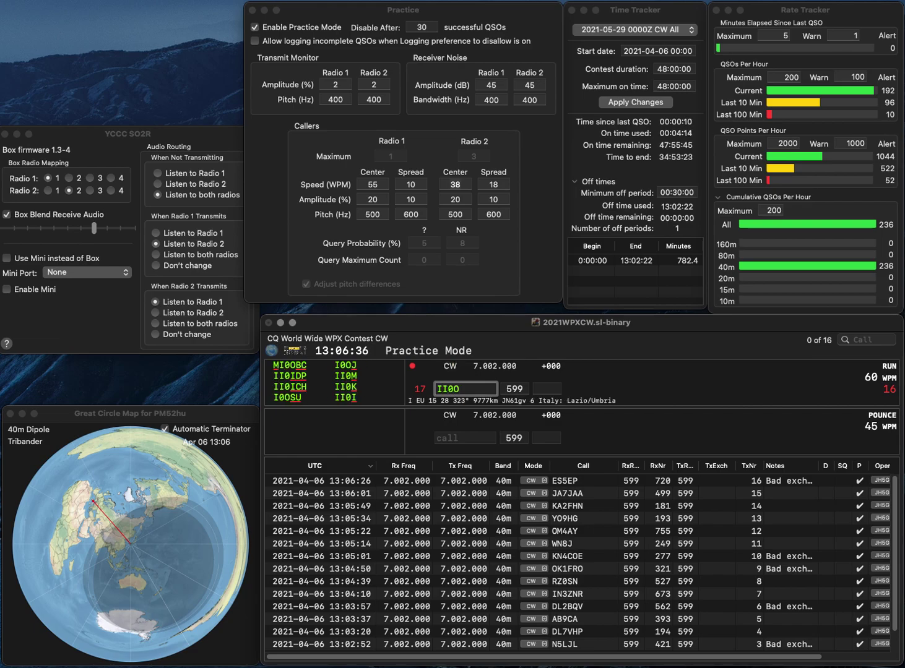
# Correct the callsign to II9O and log the contact with received number 796.
pyautogui.press('Delete')
pyautogui.write('9')
pyautogui.press('Return')
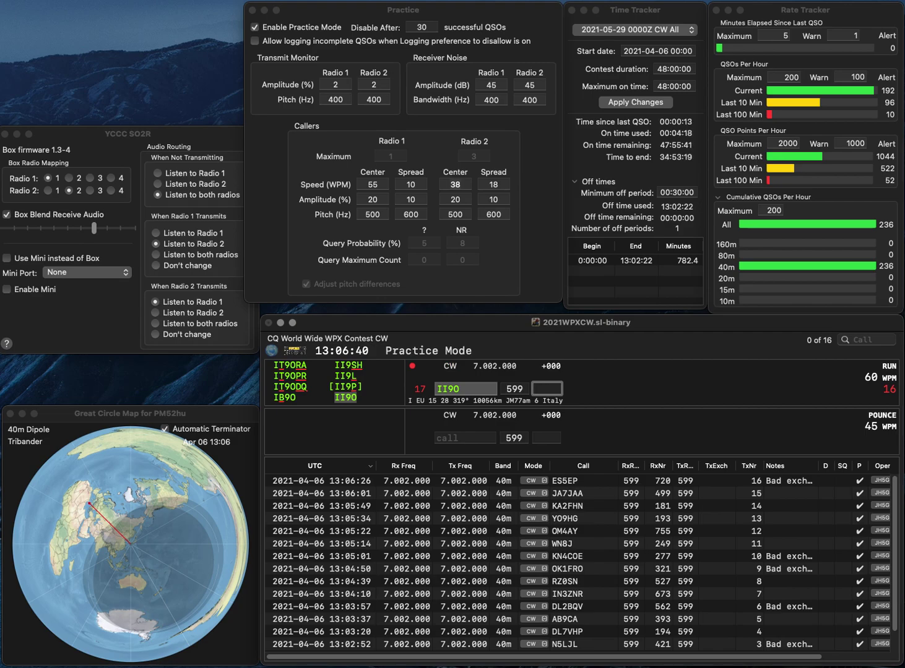
pyautogui.write('96')
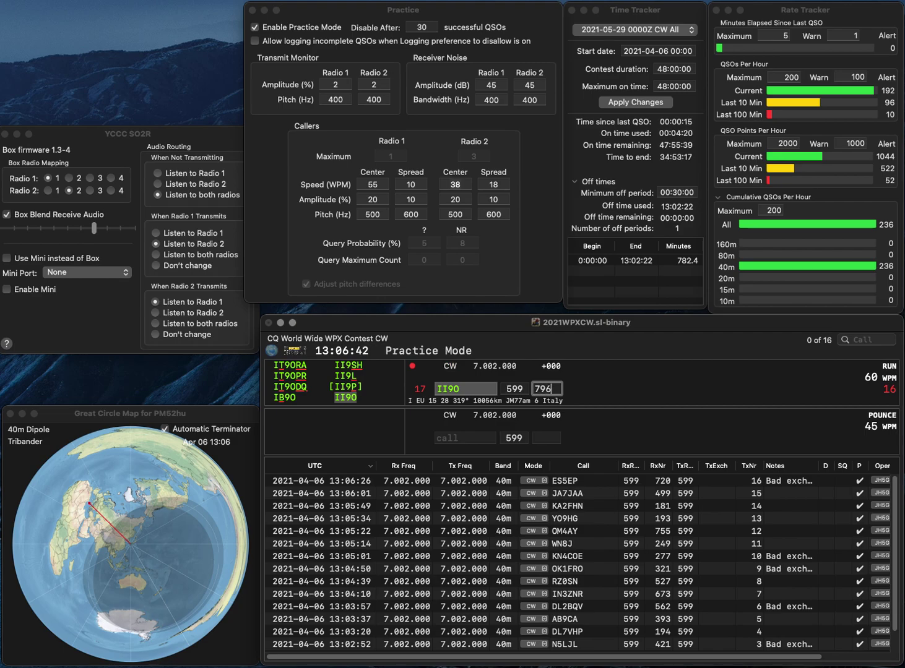
pyautogui.press('Return')
# Enter TA2HT as the run radio's callsign, correct it to TA3ST and log the contact with received number 201.
pyautogui.write('TA')
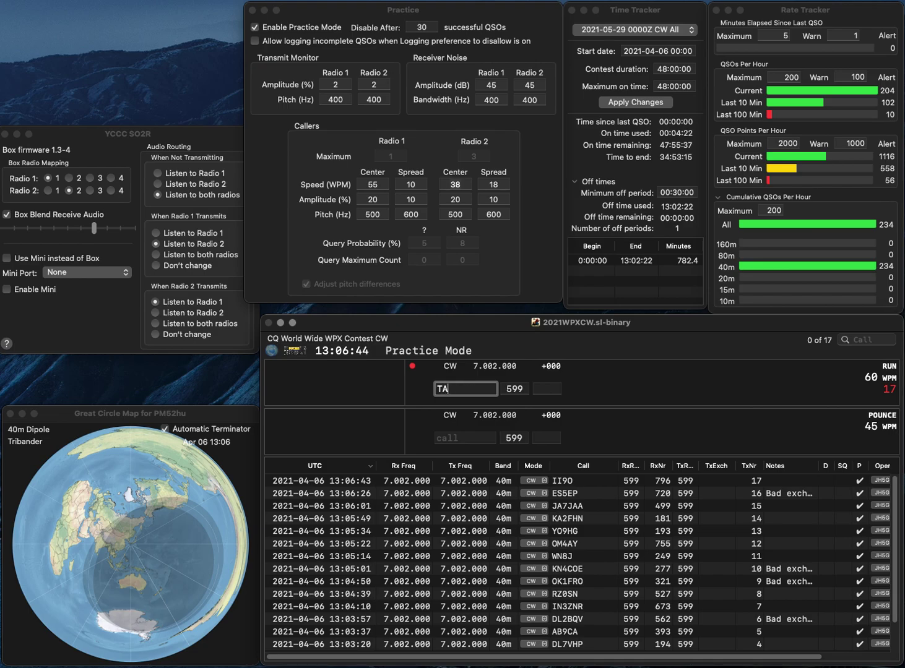
pyautogui.write('2HT')
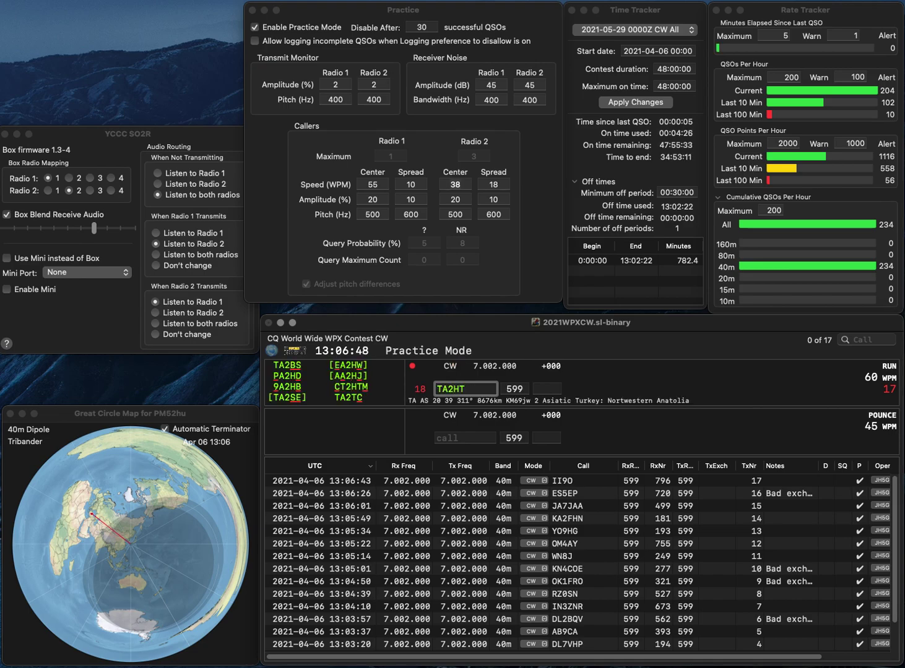
pyautogui.press('BackSpace')
pyautogui.press('BackSpace')
pyautogui.press('BackSpace')
pyautogui.write('3ST')
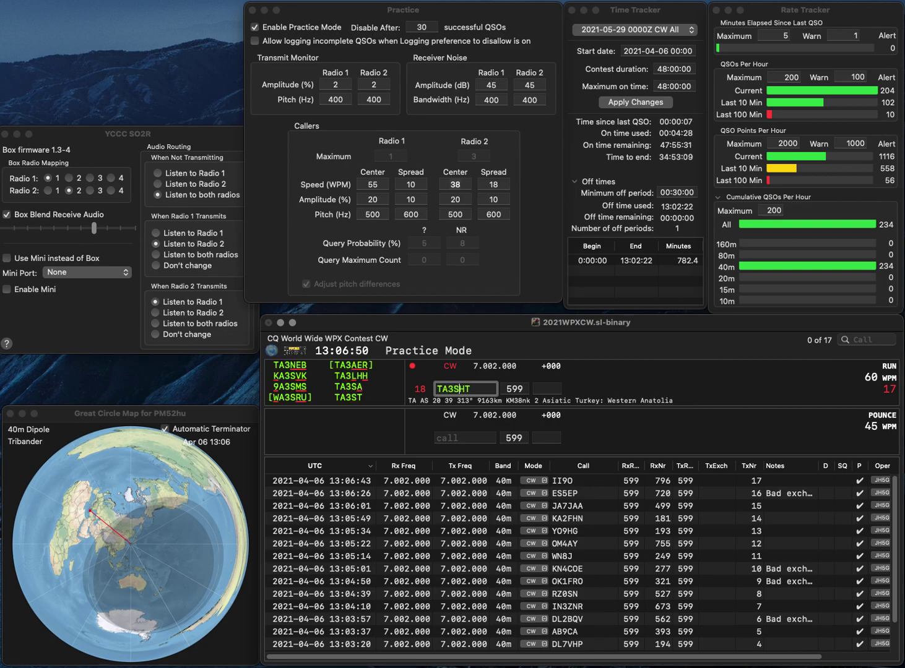
pyautogui.press('space')
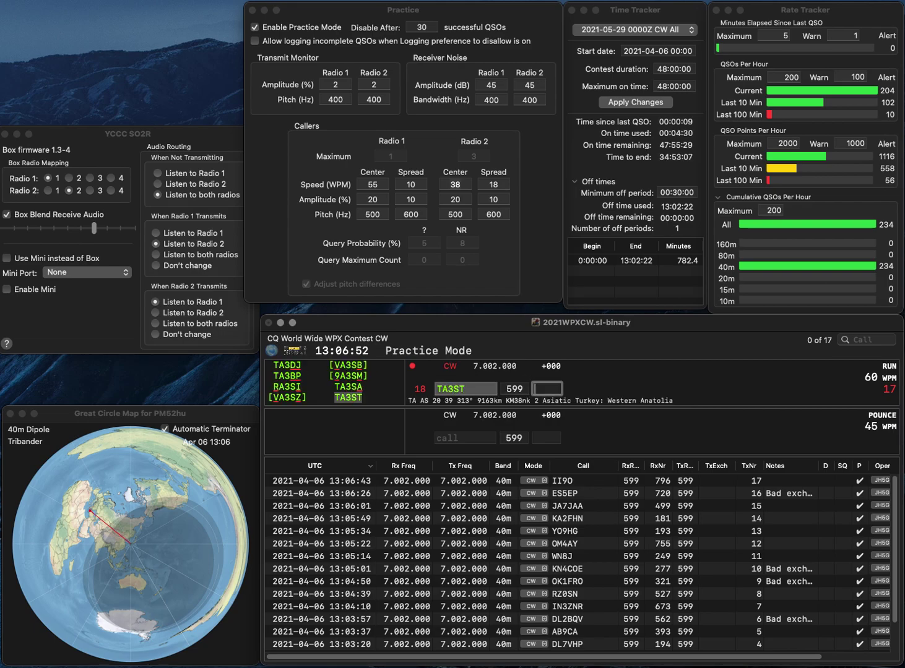
pyautogui.write('201')
pyautogui.press('Return')
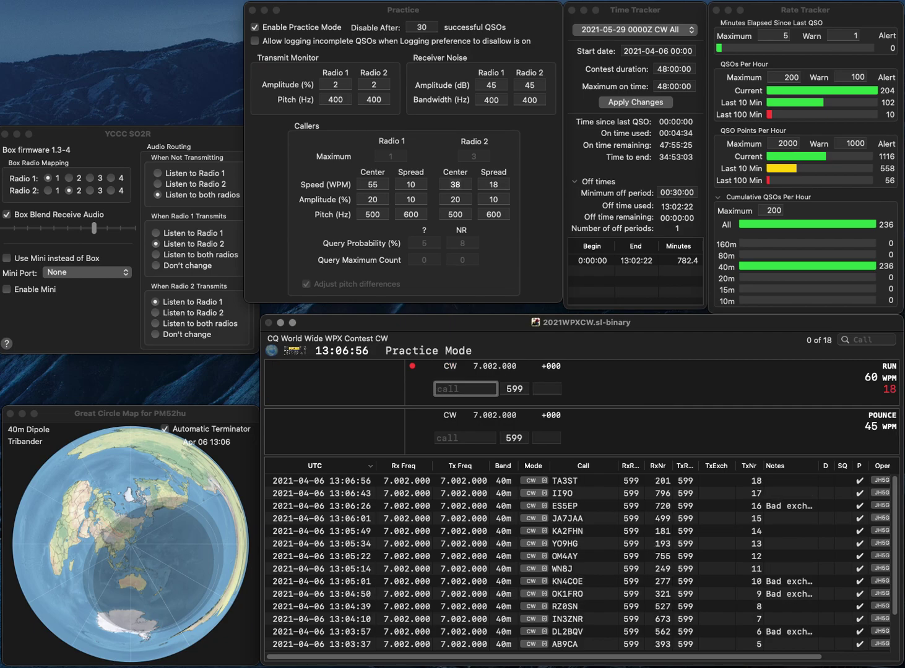
# Enter W7WTD as the run radio's callsign and amend it to W8WTB.
pyautogui.write('W7WTD')
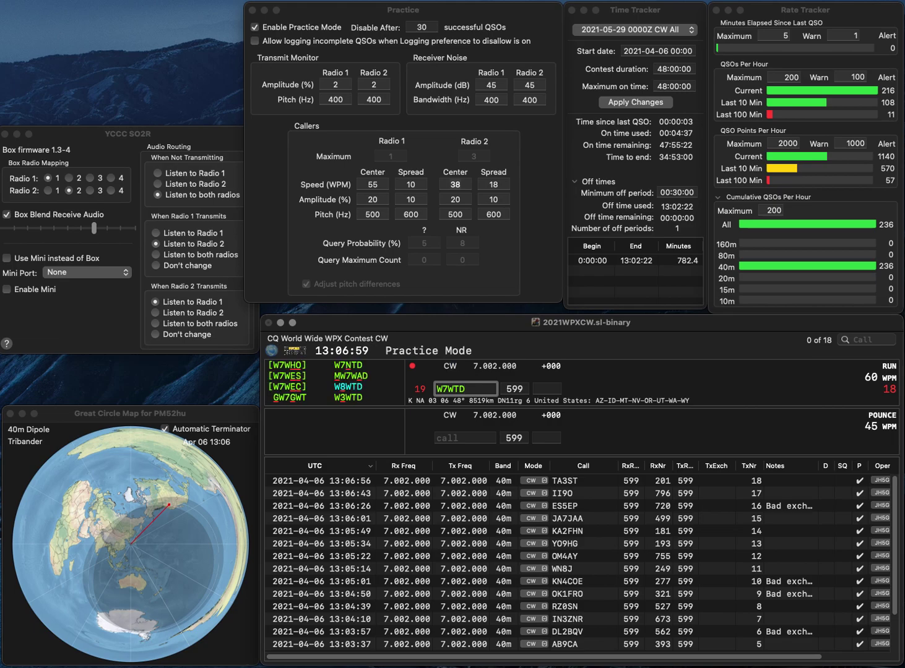
pyautogui.press('BackSpace')
pyautogui.write('B')
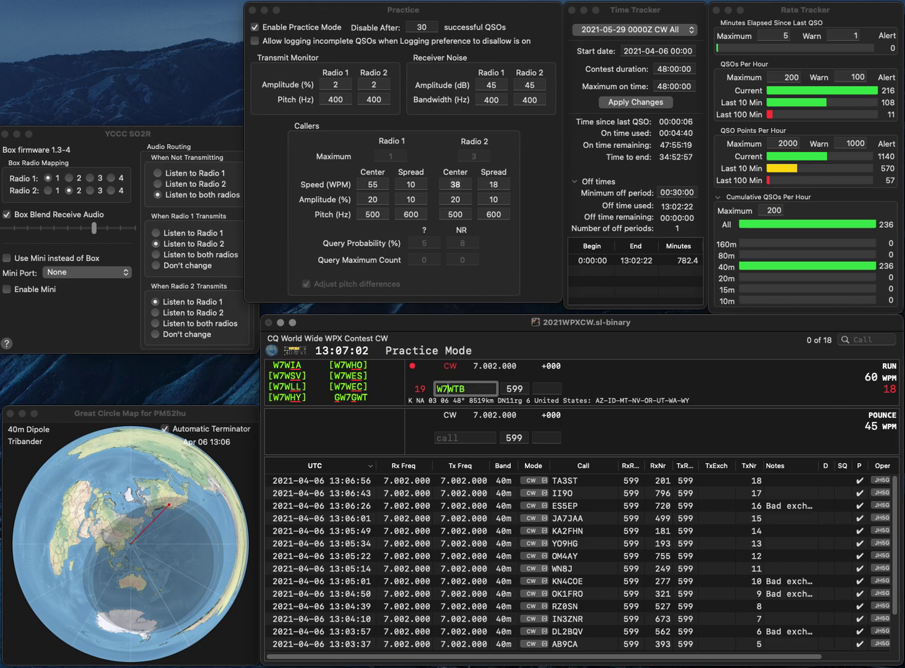
pyautogui.press('BackSpace')
pyautogui.write('8')
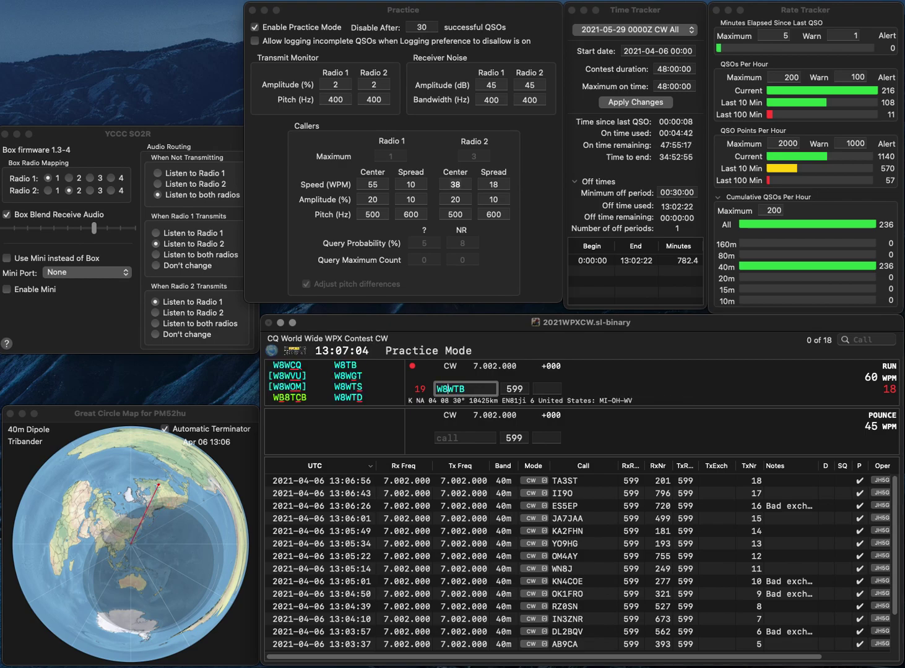
pyautogui.press('Left')
pyautogui.press('Left')
pyautogui.press('BackSpace')
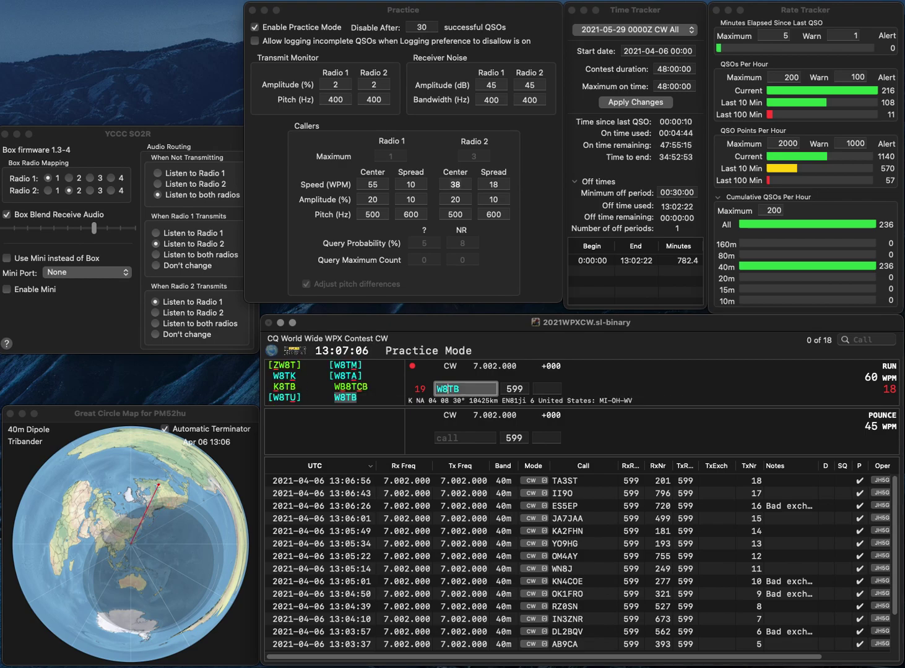
pyautogui.write('T')
pyautogui.press('Left')
pyautogui.press('BackSpace')
pyautogui.write('WTD')
pyautogui.press('space')
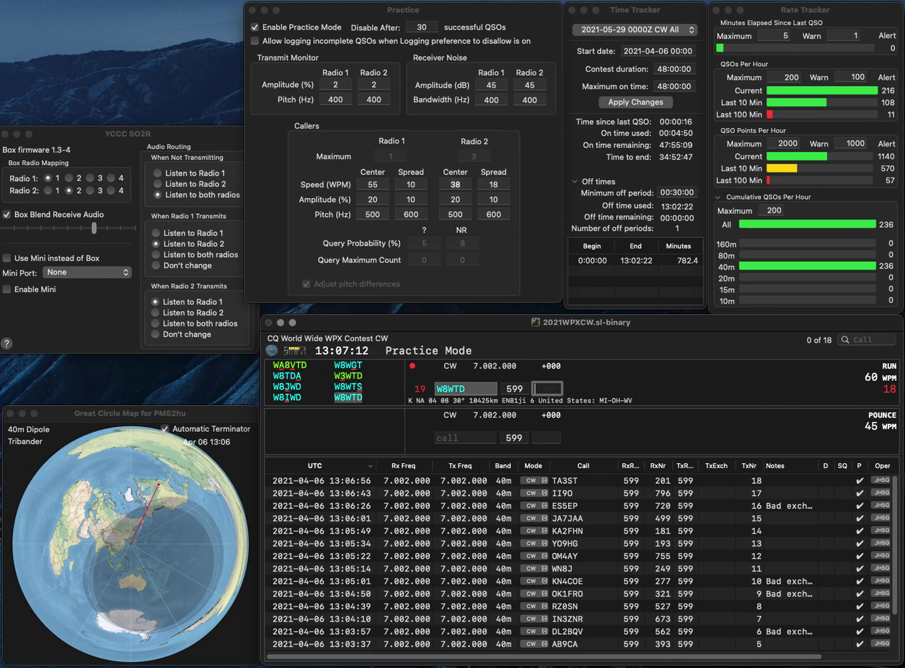
pyautogui.write('901')
pyautogui.press('Return')
# Enter W4CAR as the run radio's callsign and log the contact with received number 576.
pyautogui.write('W4CAR')
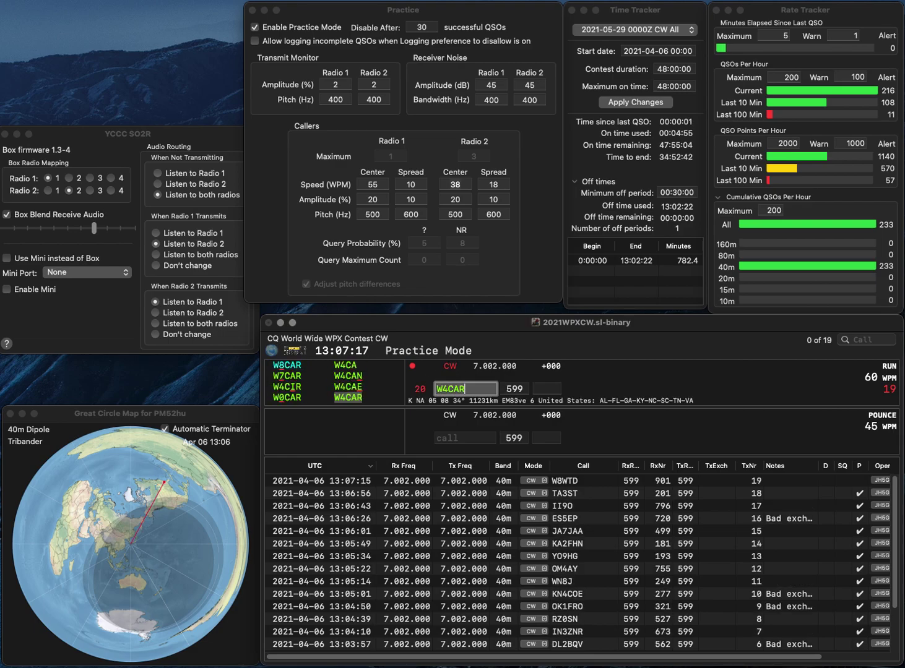
pyautogui.press('space')
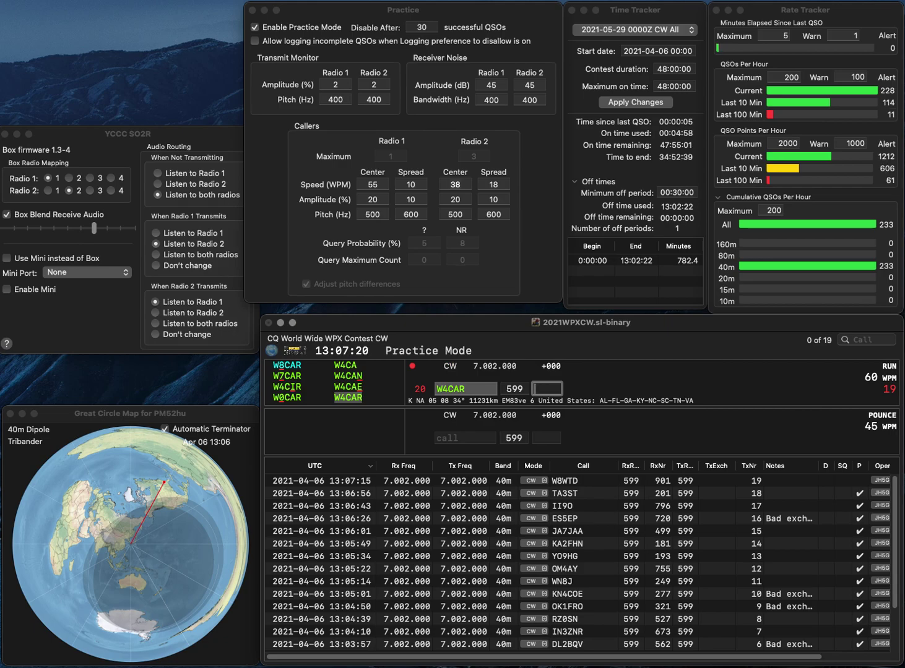
pyautogui.write('576')
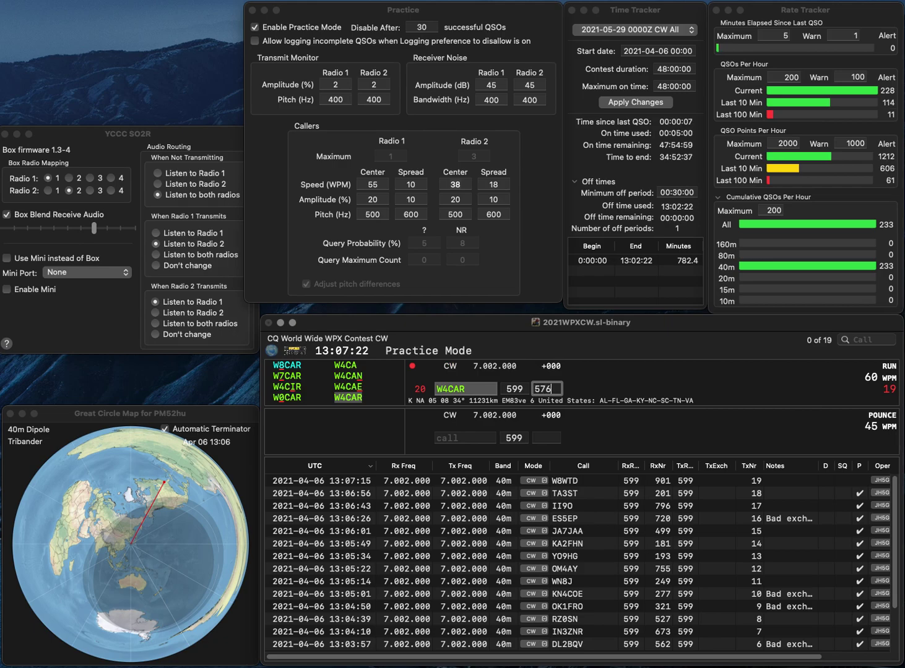
pyautogui.press('Return')
# Enter HB9DXE as the run radio's callsign and send it to the caller.
pyautogui.write('HB')
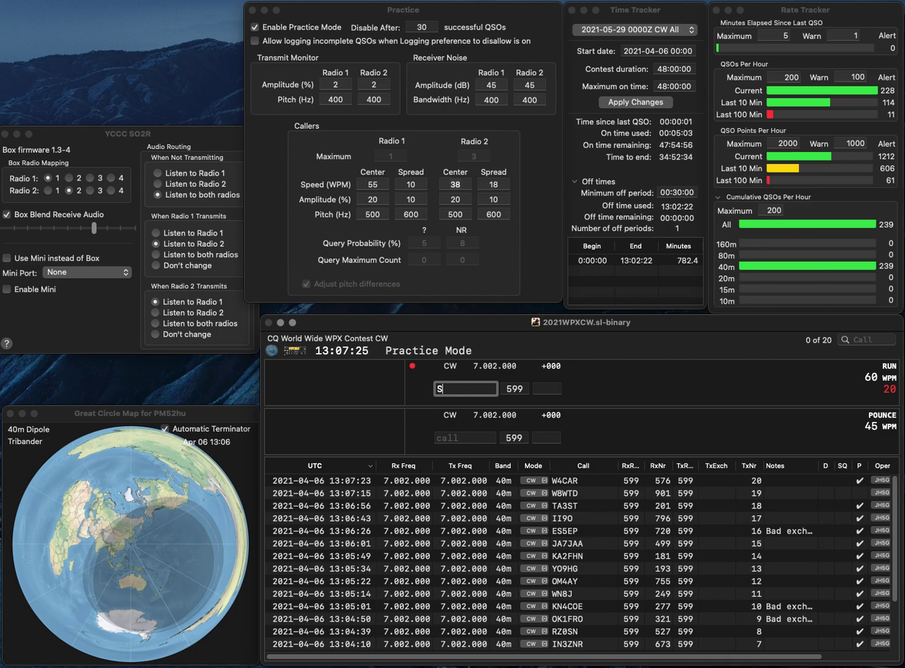
pyautogui.press('Return')
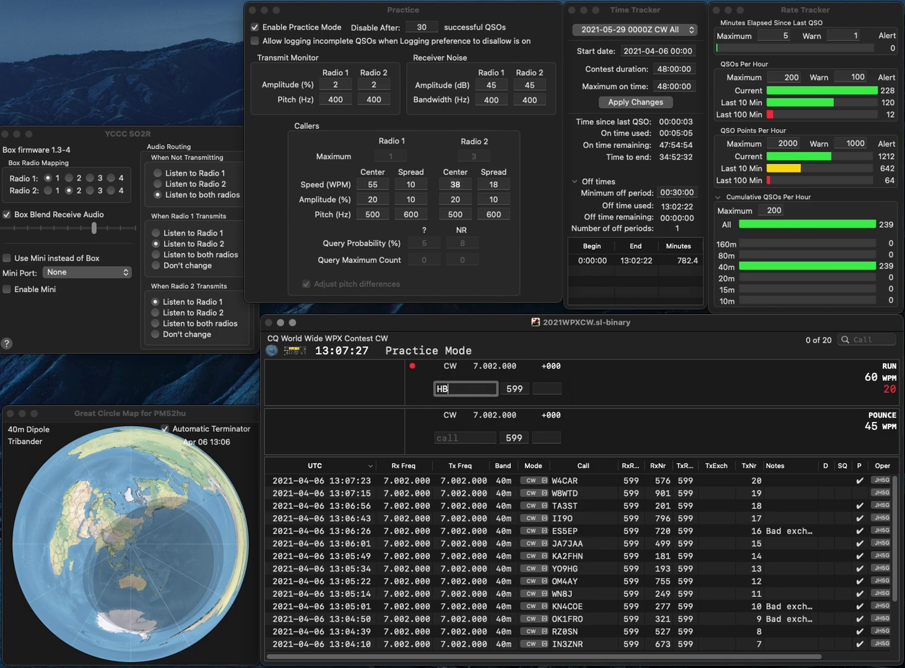
pyautogui.write('9DK')
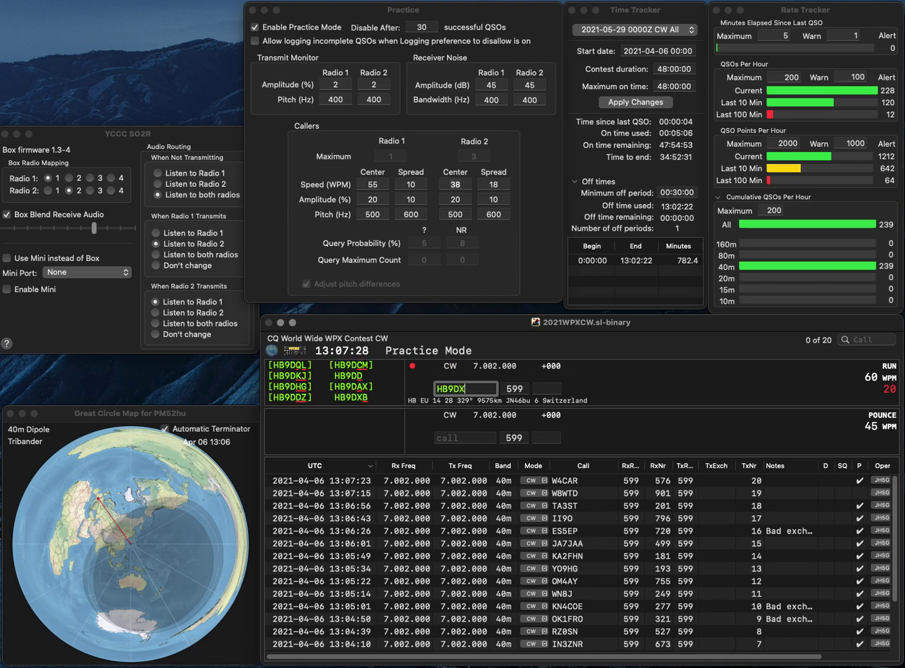
pyautogui.press('BackSpace')
pyautogui.write('XE')
pyautogui.press('Return')
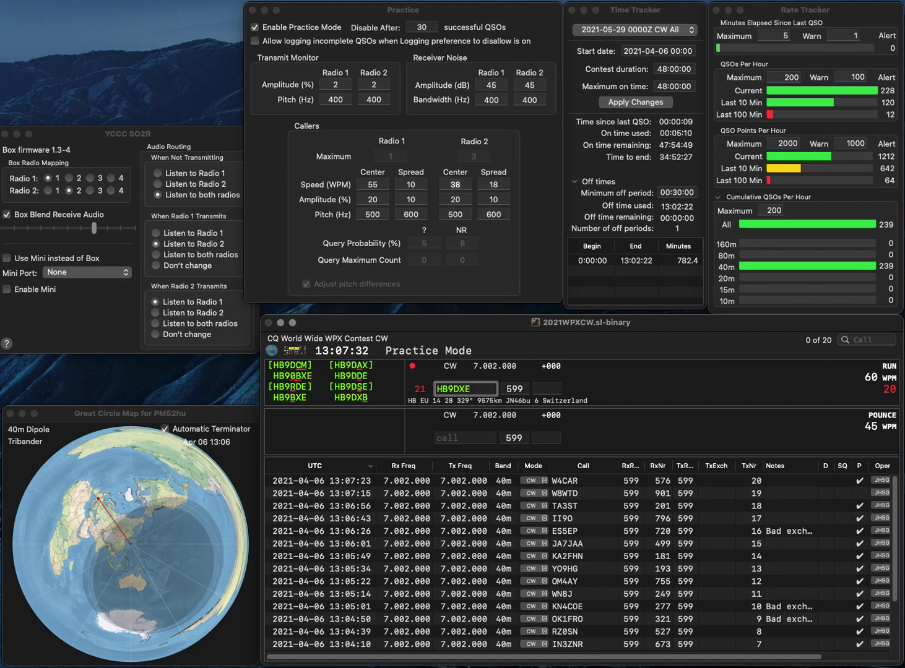
# Correct the callsign to HB9BXE and log the contact with received number 689.
pyautogui.press('Delete')
pyautogui.press('Delete')
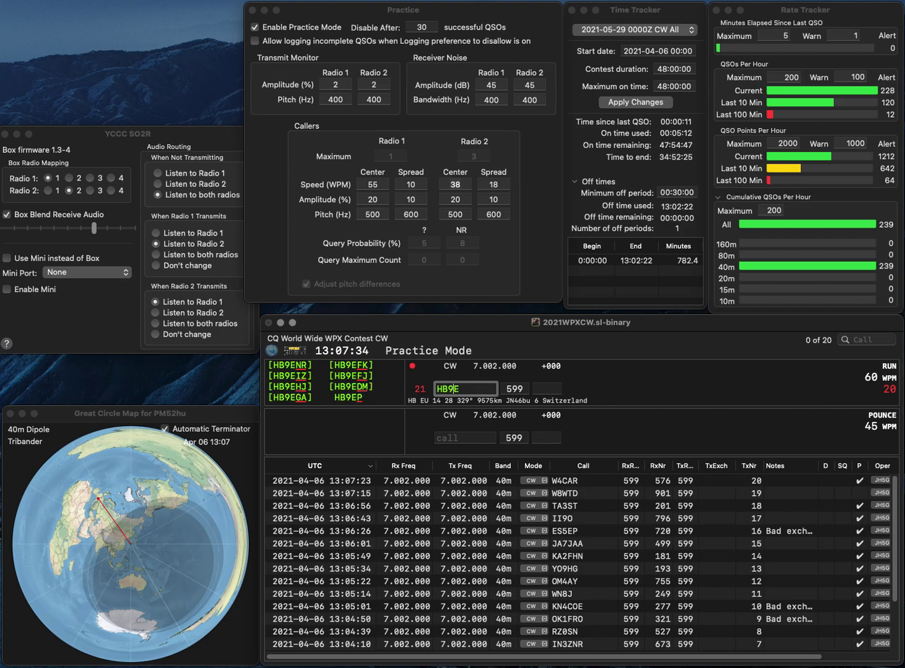
pyautogui.write('BX')
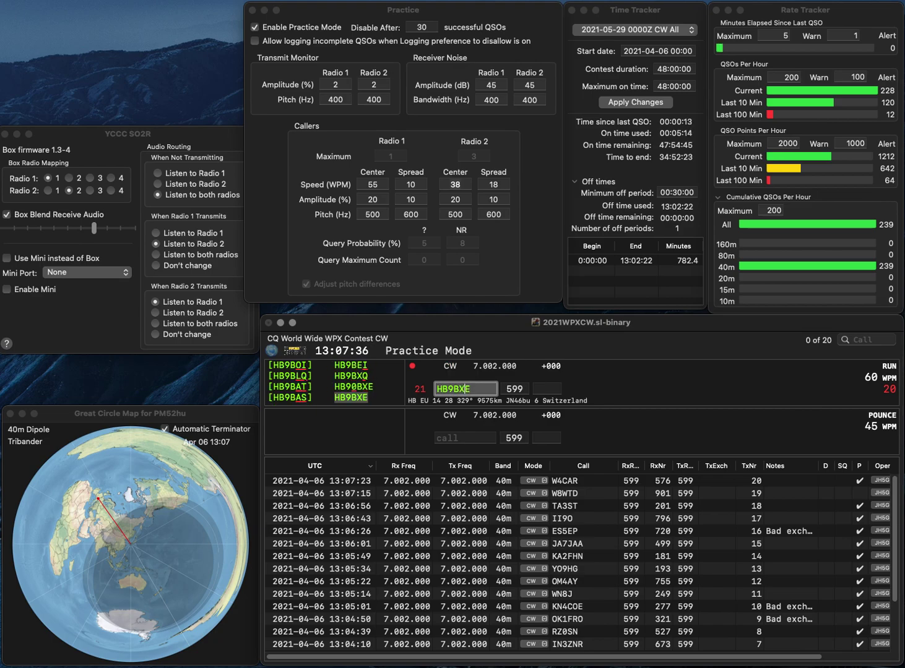
pyautogui.press('Return')
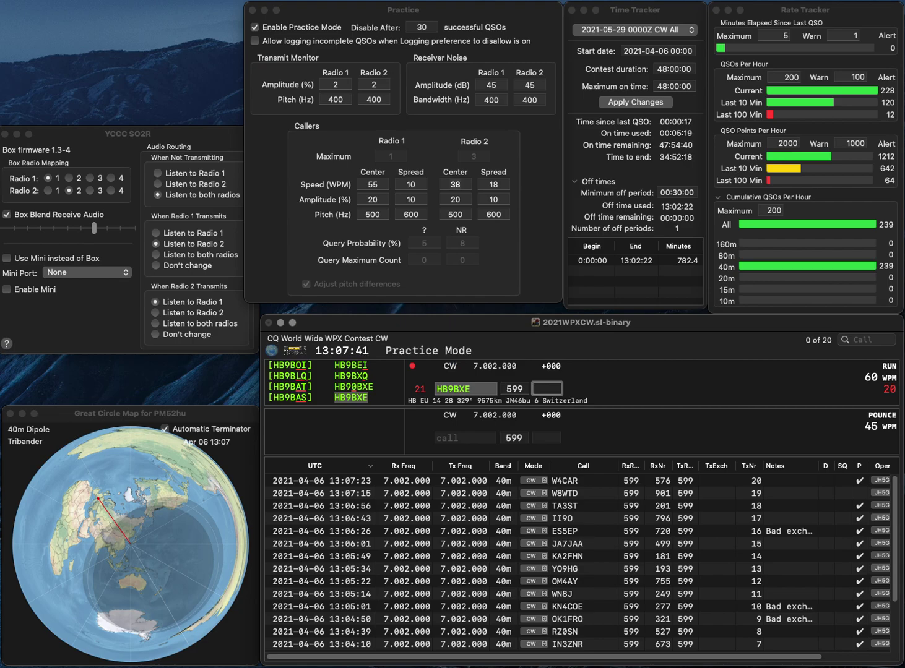
pyautogui.write('68')
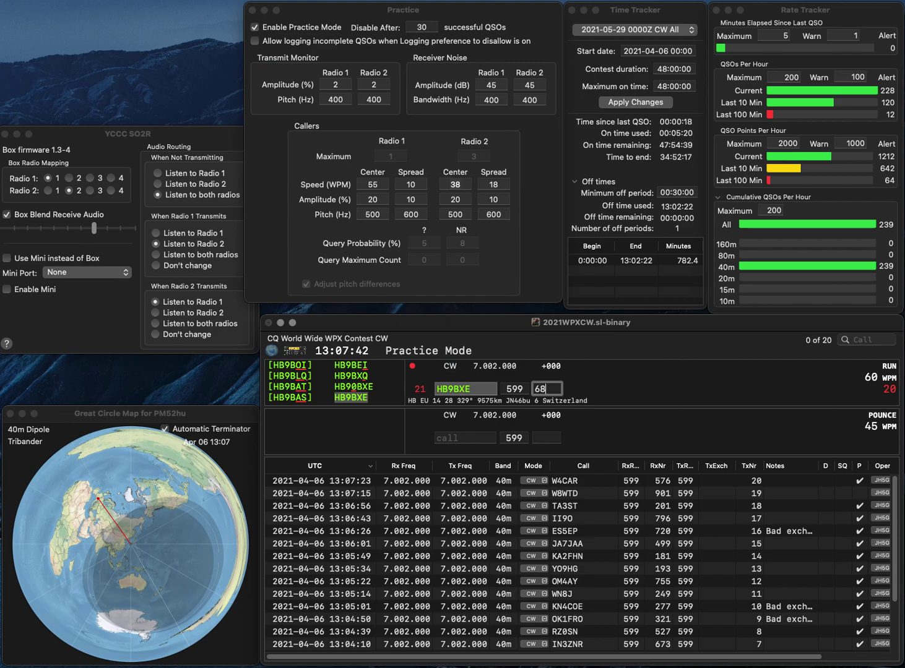
pyautogui.write('9')
pyautogui.press('Return')
# Enter WY1G as the run radio's callsign and log the contact with received number 194.
pyautogui.write('WY1G')
pyautogui.press('Return')
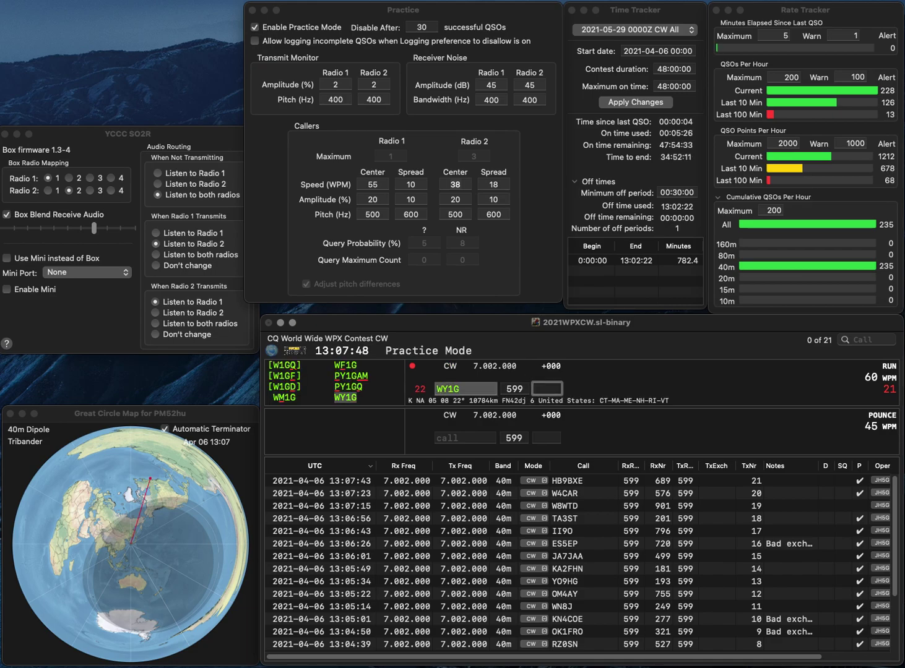
pyautogui.write('19')
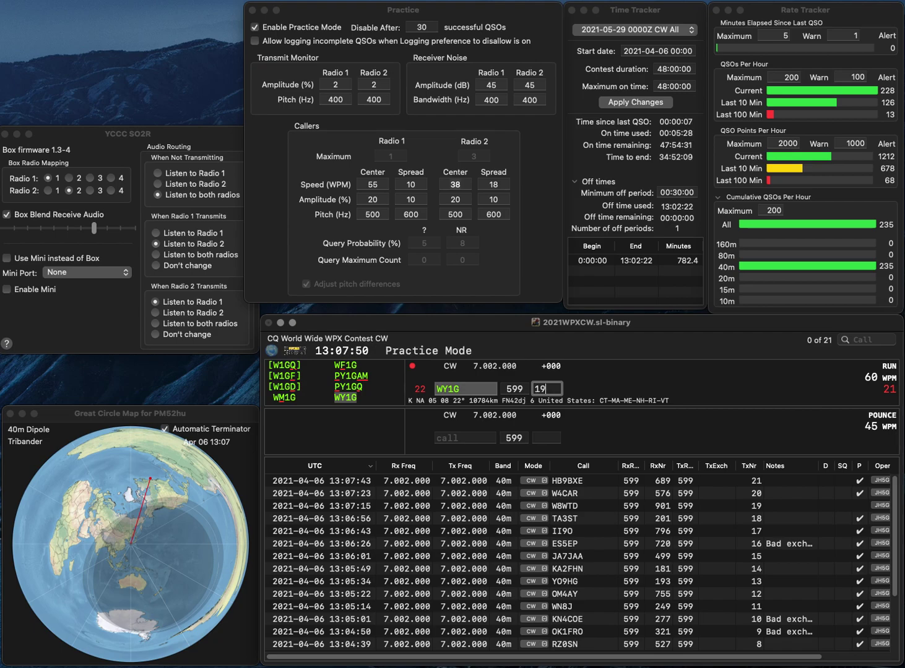
pyautogui.write('4')
pyautogui.press('Return')
# Enter KR1ST as the run radio's callsign and log the contact with received number 625.
pyautogui.write('KR1ST')
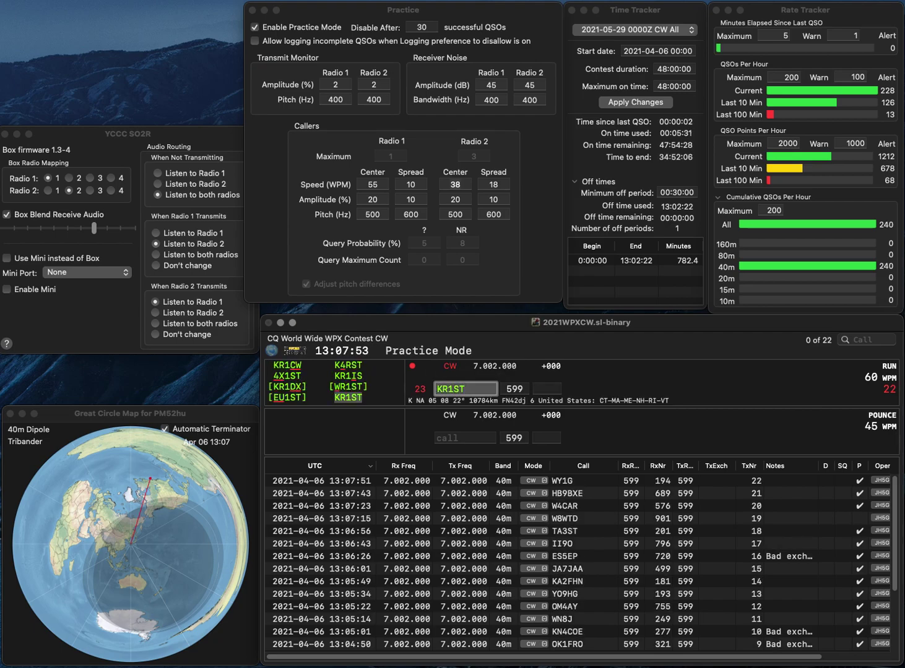
pyautogui.press('Return')
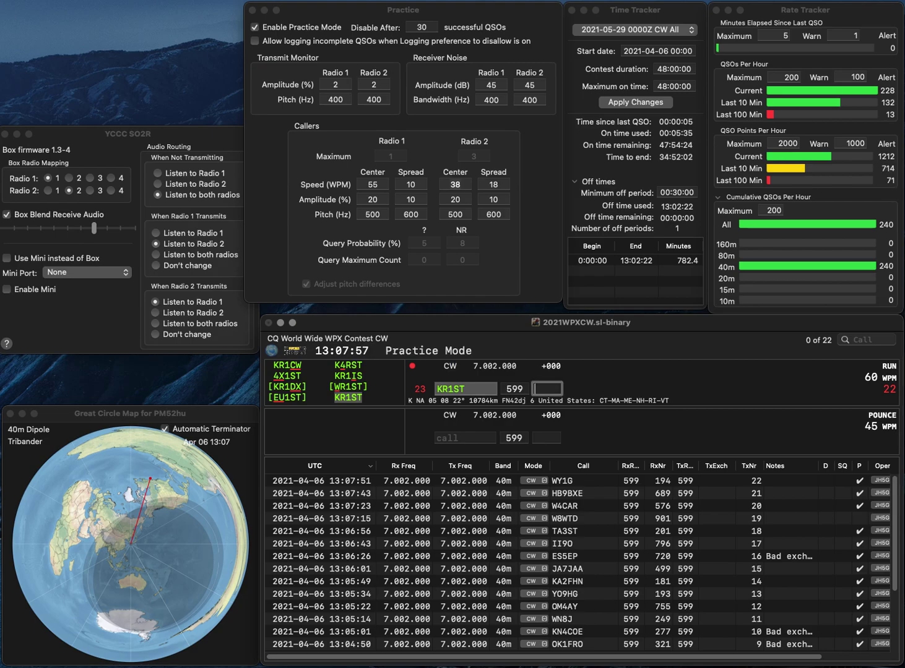
pyautogui.write('625')
pyautogui.press('Return')
pyautogui.write('K7R')
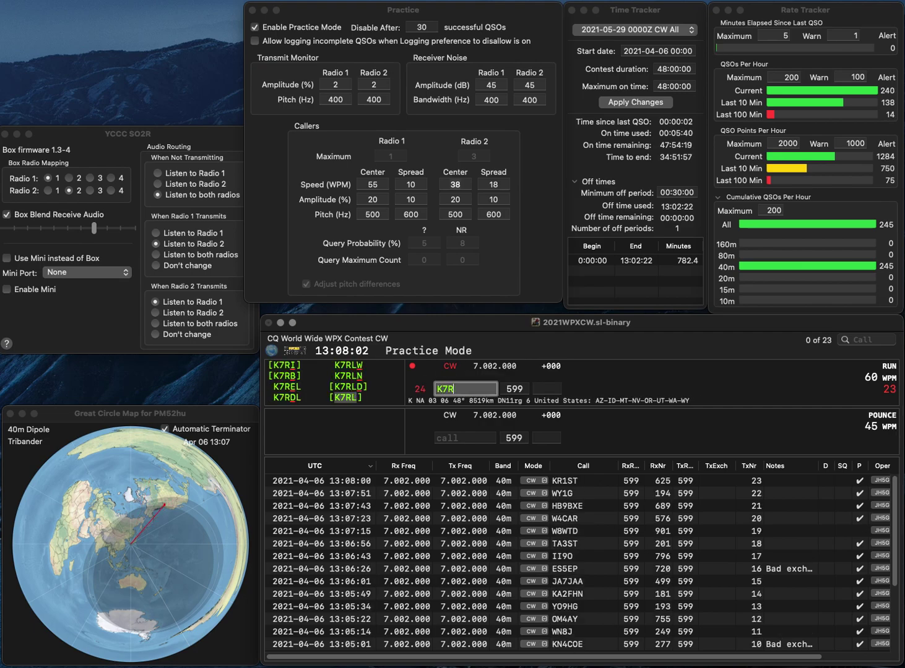
pyautogui.write('I')
pyautogui.press('space')
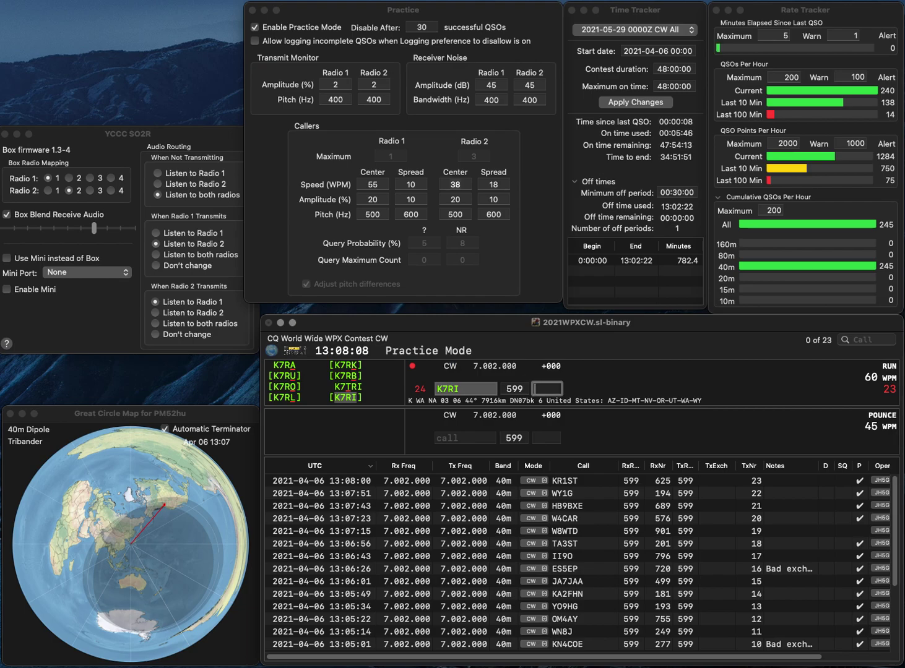
pyautogui.write('291')
pyautogui.press('Return')
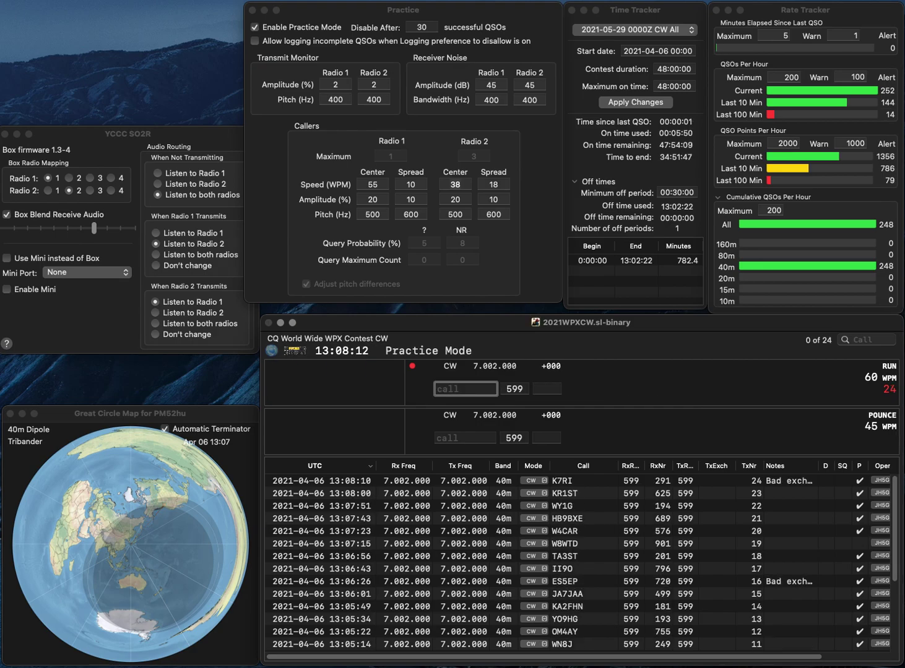
pyautogui.write('CW')
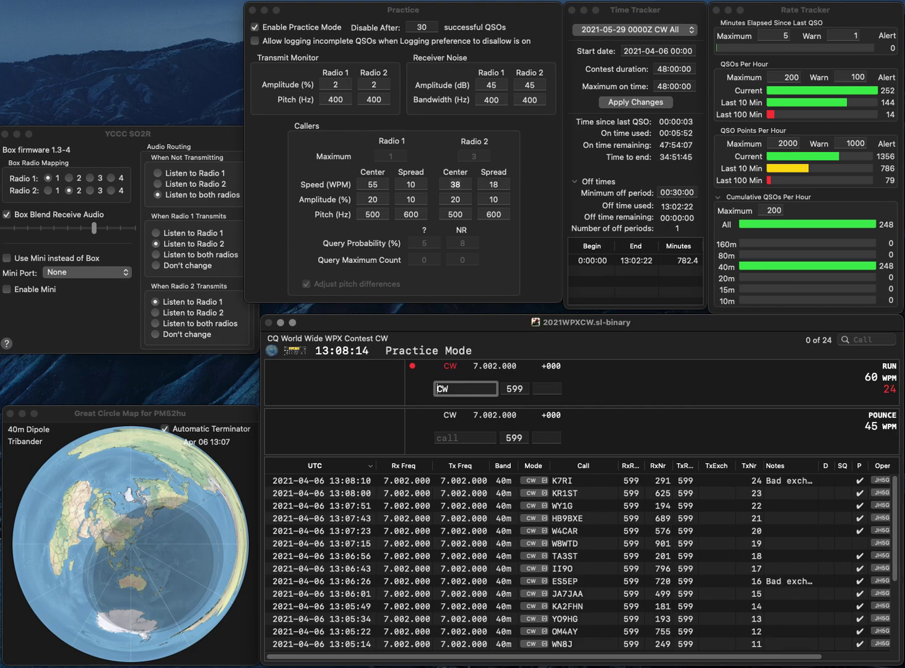
pyautogui.press('Left')
pyautogui.press('Left')
pyautogui.write('VK')
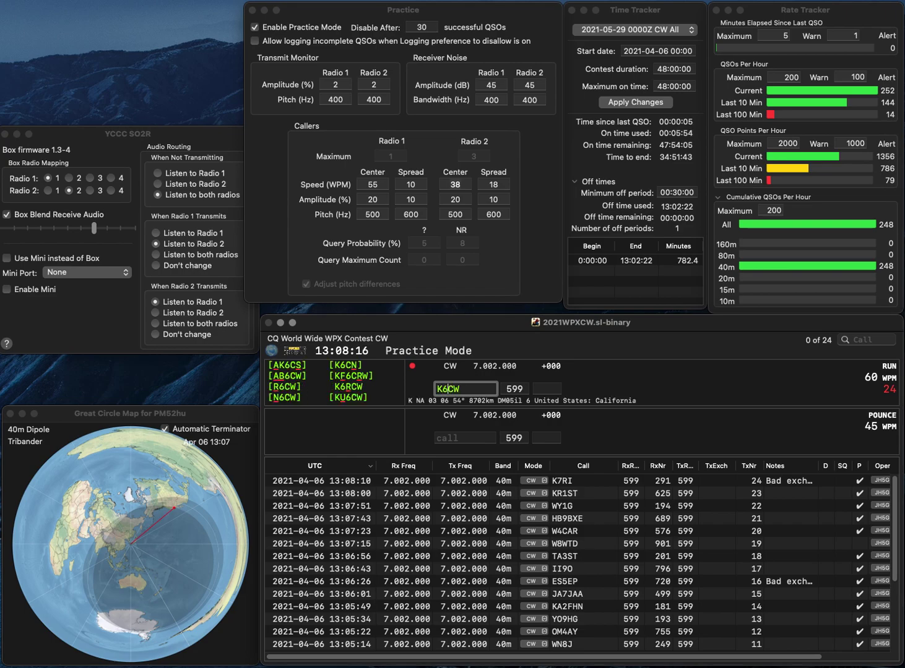
pyautogui.write('7')
pyautogui.press('Return')
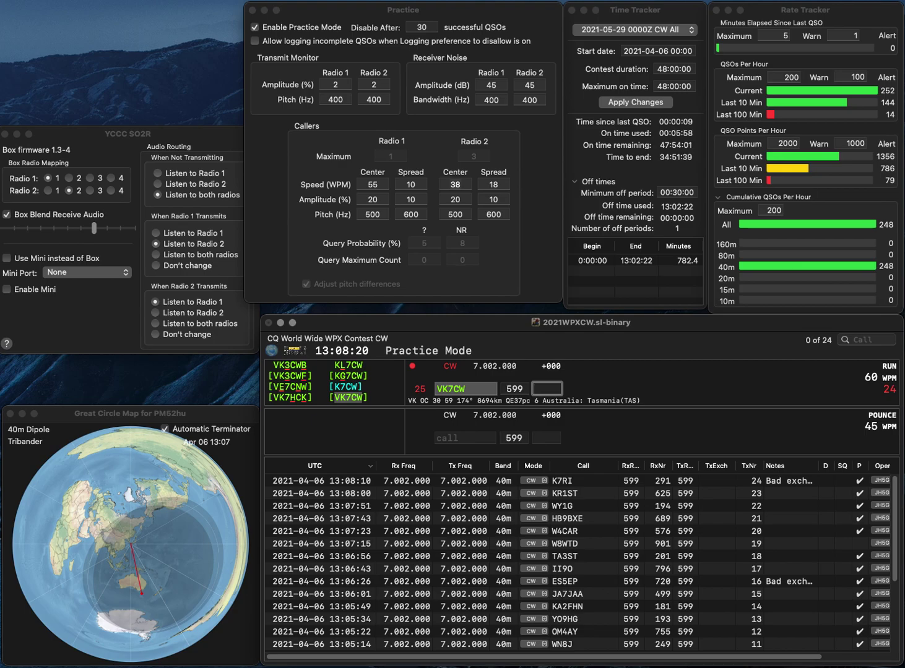
pyautogui.write('32')
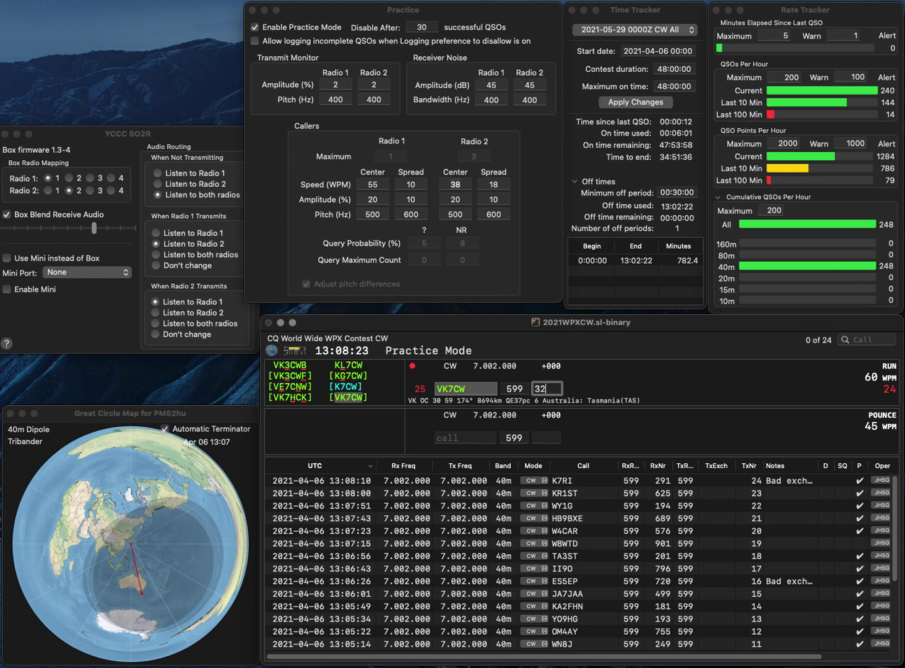
pyautogui.press('Return')
pyautogui.write('DF2FS')
pyautogui.press('BackSpace')
pyautogui.write('H')
pyautogui.press('BackSpace')
pyautogui.write('3FH')
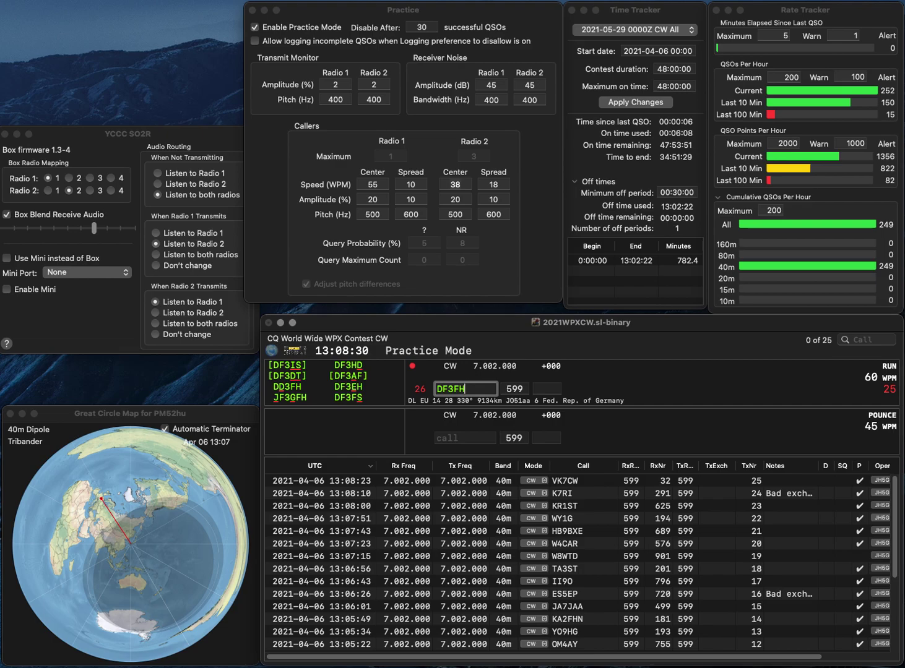
pyautogui.press('BackSpace')
pyautogui.write('S')
pyautogui.press('Return')
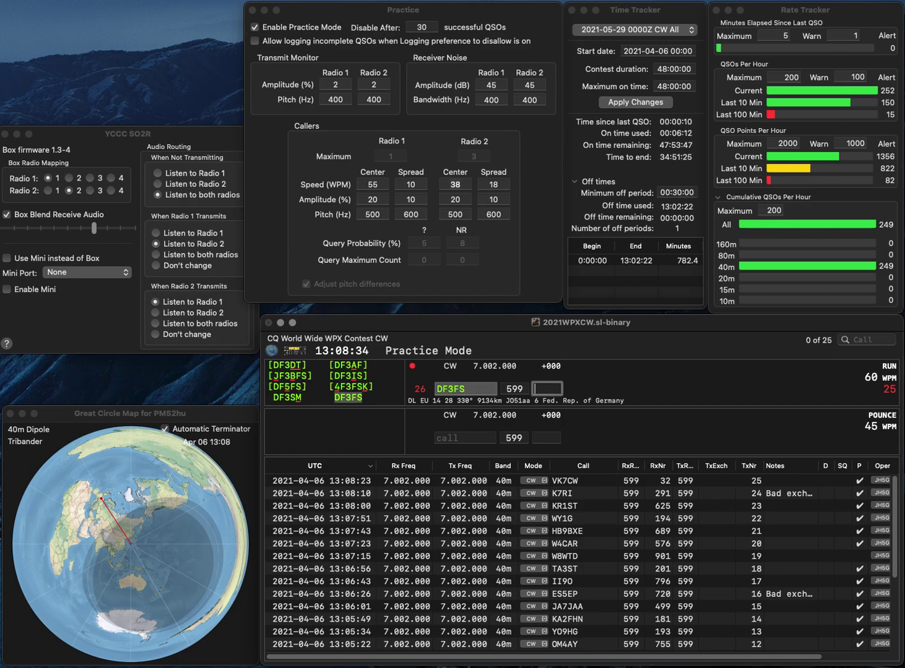
pyautogui.write('13')
pyautogui.press('BackSpace')
pyautogui.write('2')
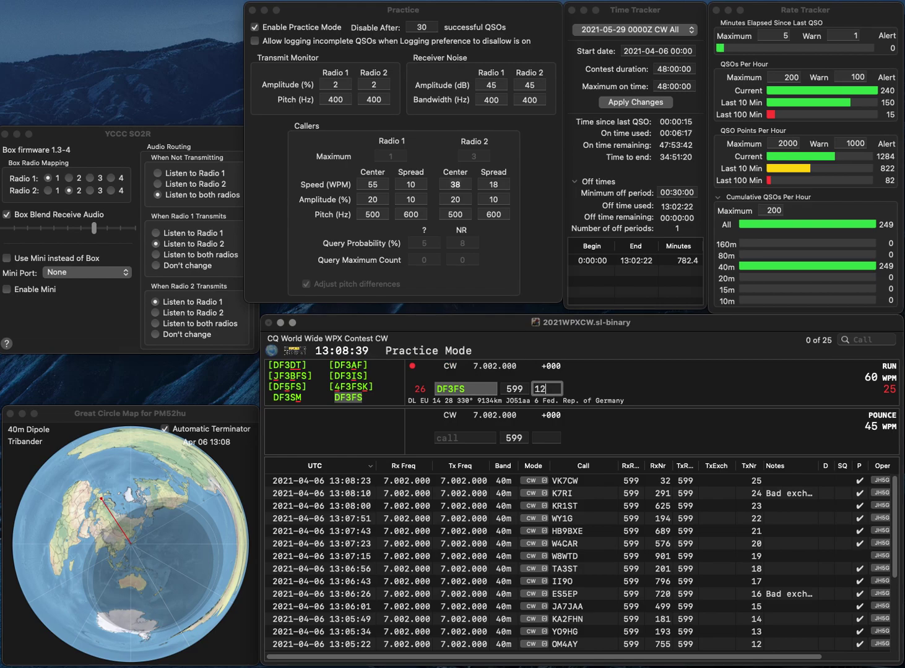
pyautogui.press('BackSpace')
pyautogui.write('37')
pyautogui.press('Return')
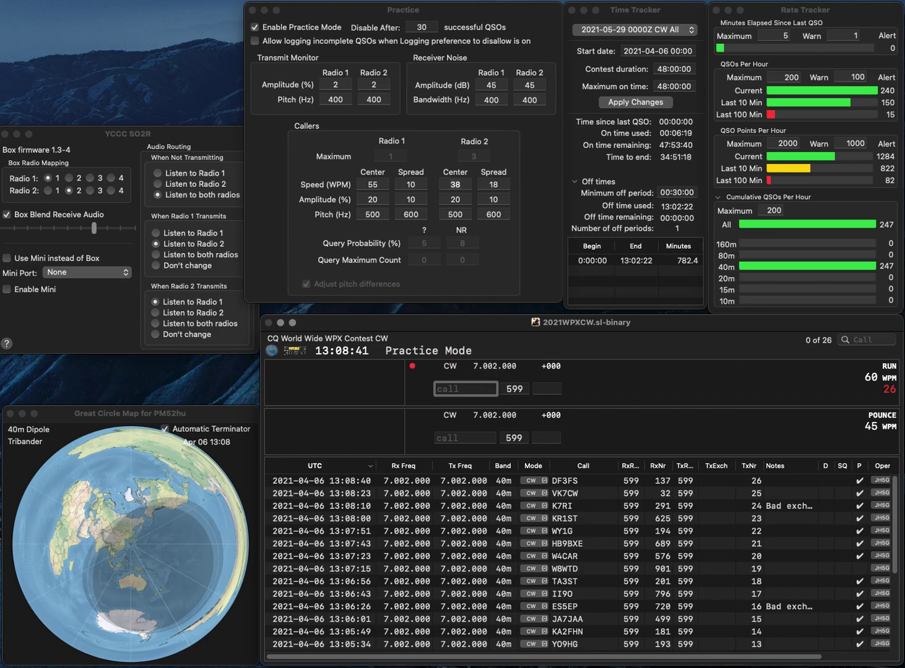
pyautogui.write('N9JWF')
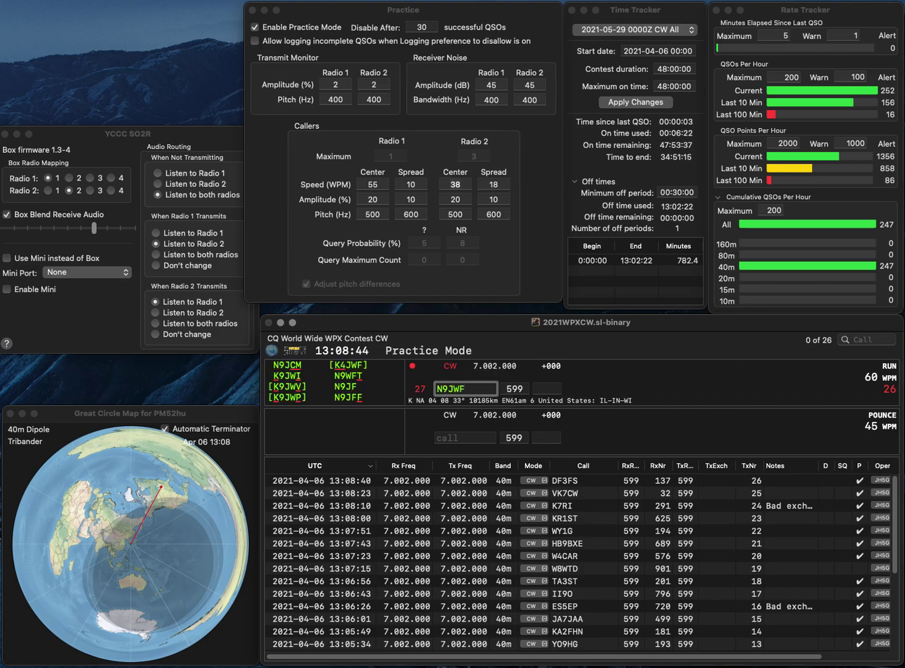
pyautogui.press('BackSpace')
pyautogui.press('BackSpace')
pyautogui.write('FF')
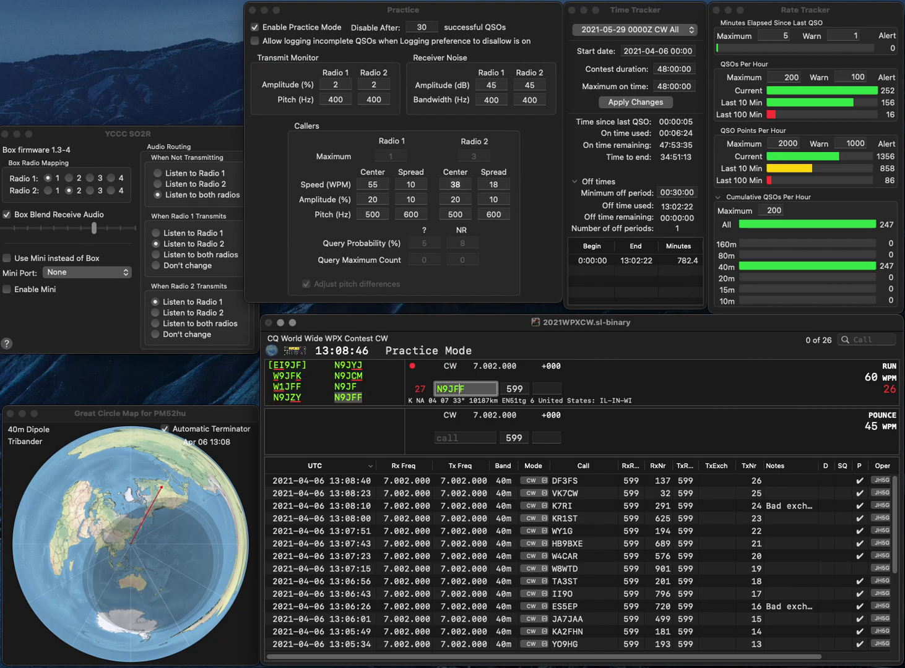
pyautogui.press('Return')
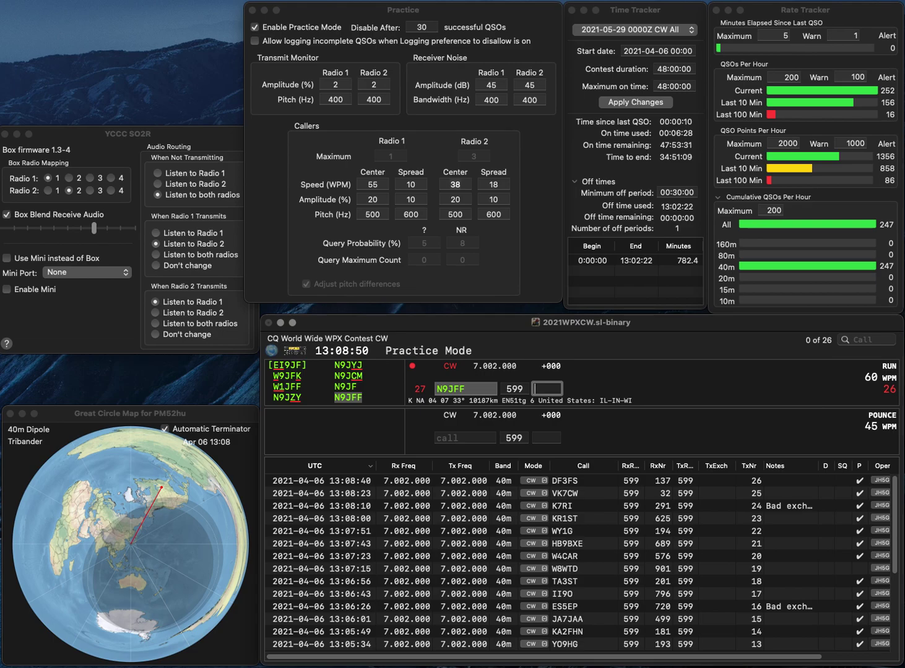
pyautogui.write('90')
pyautogui.press('Return')
pyautogui.write('N5GQ')
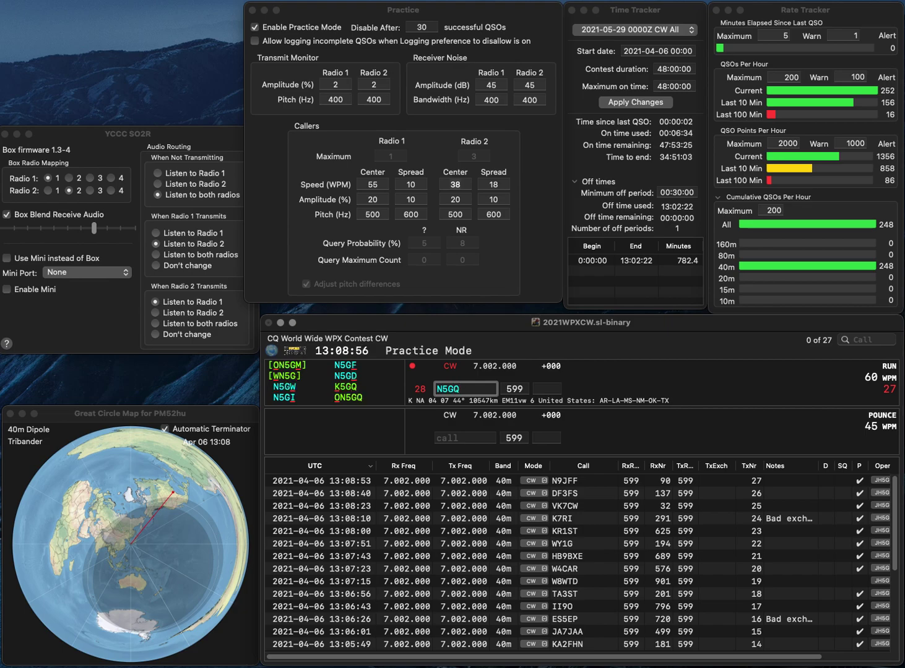
pyautogui.write('Z')
pyautogui.press('Return')
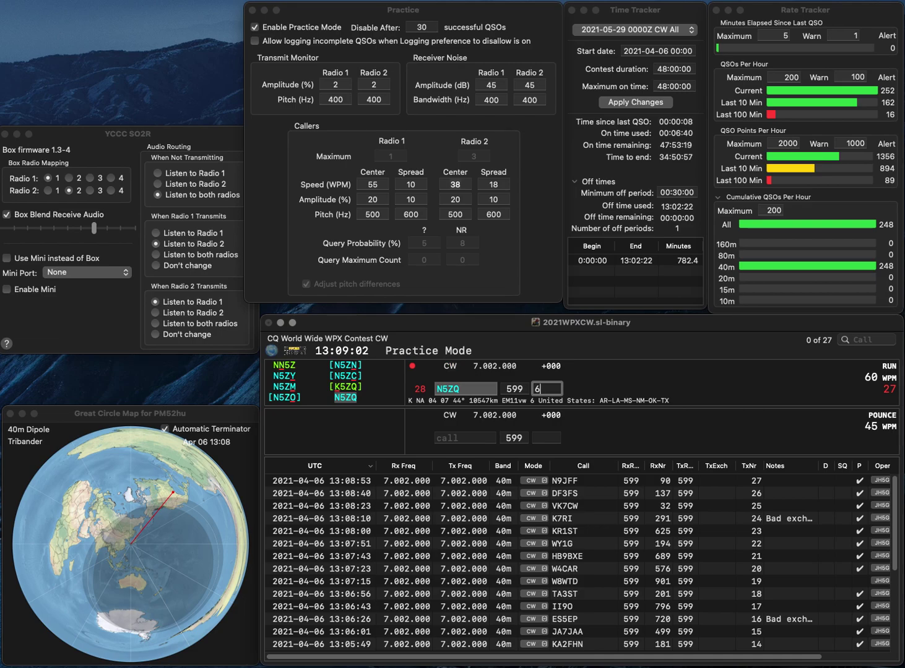
pyautogui.write('9')
pyautogui.press('Return')
pyautogui.write('DL4')
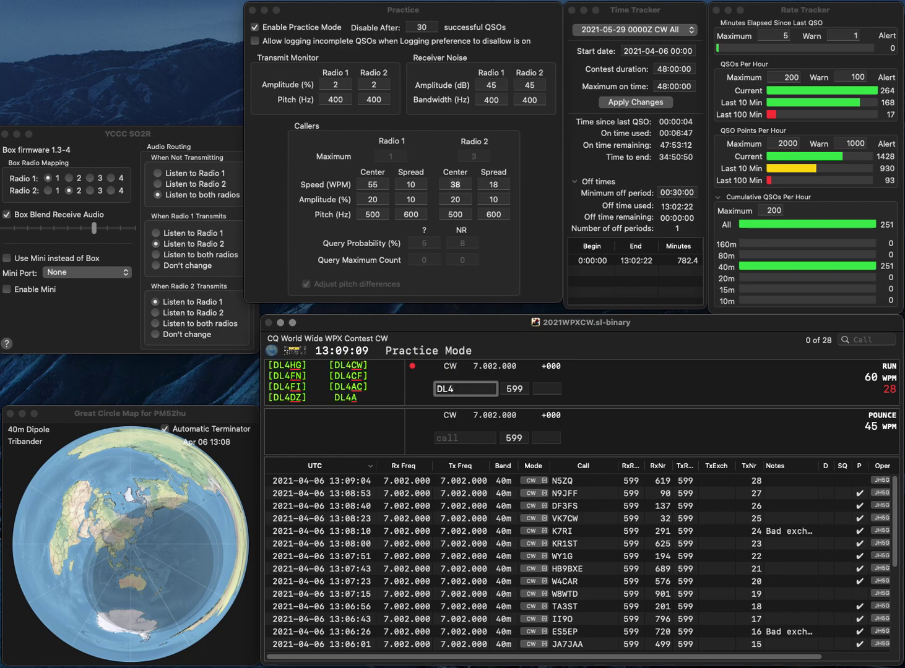
pyautogui.write('WLM')
pyautogui.press('Left')
pyautogui.press('Left')
pyautogui.press('Left')
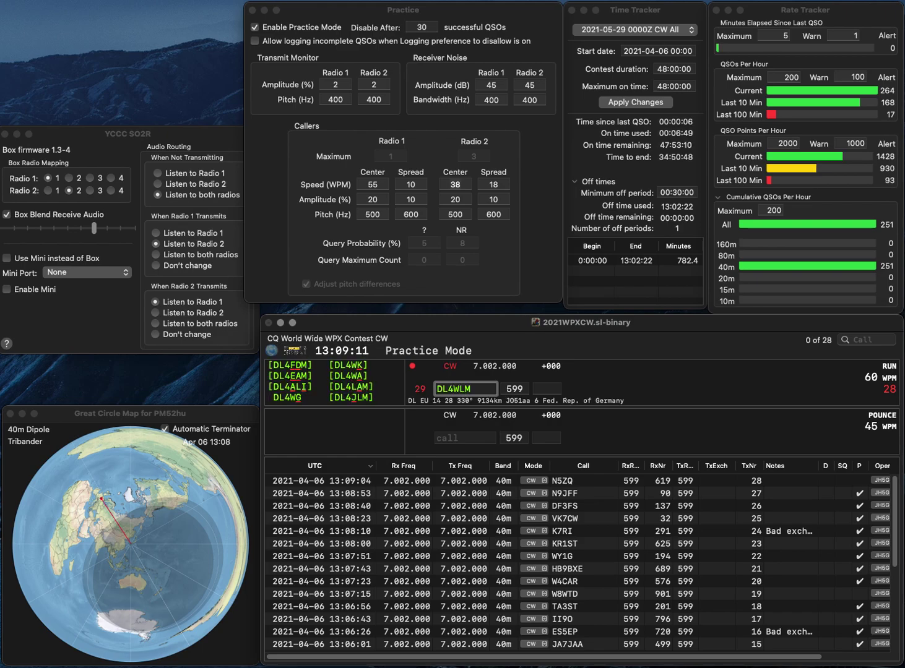
pyautogui.press('Delete')
pyautogui.write('J')
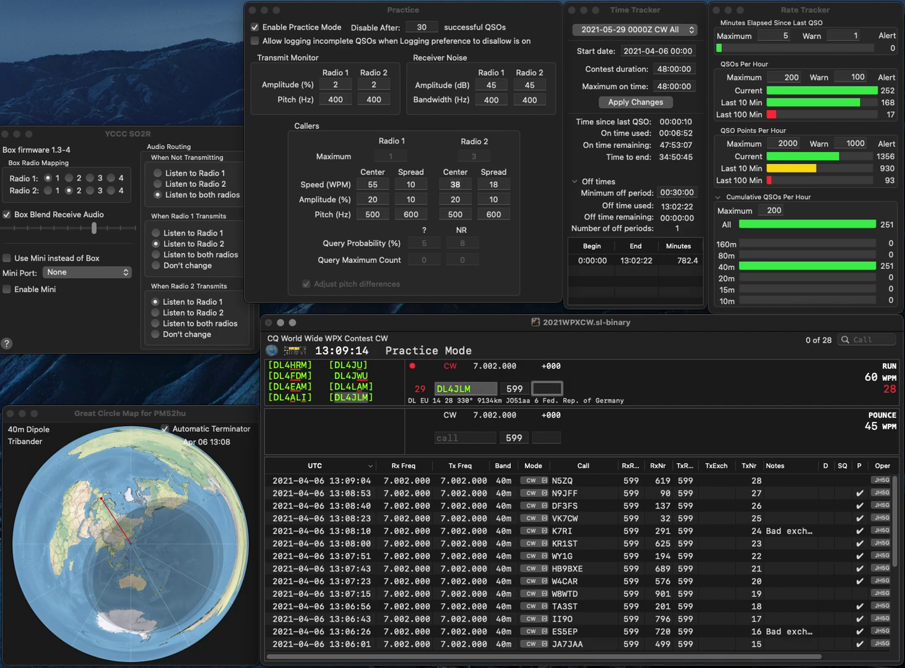
pyautogui.write('438')
pyautogui.press('Return')
# Enter KC8JNV as the run radio's callsign, send it to the caller and log the contact with received number 696.
pyautogui.write('K')
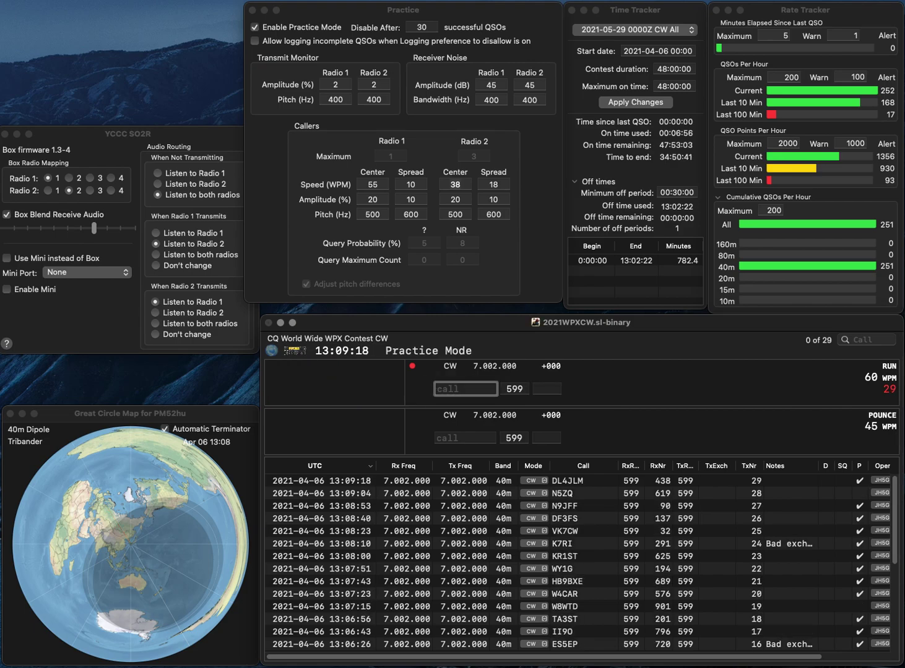
pyautogui.write('C8JNV')
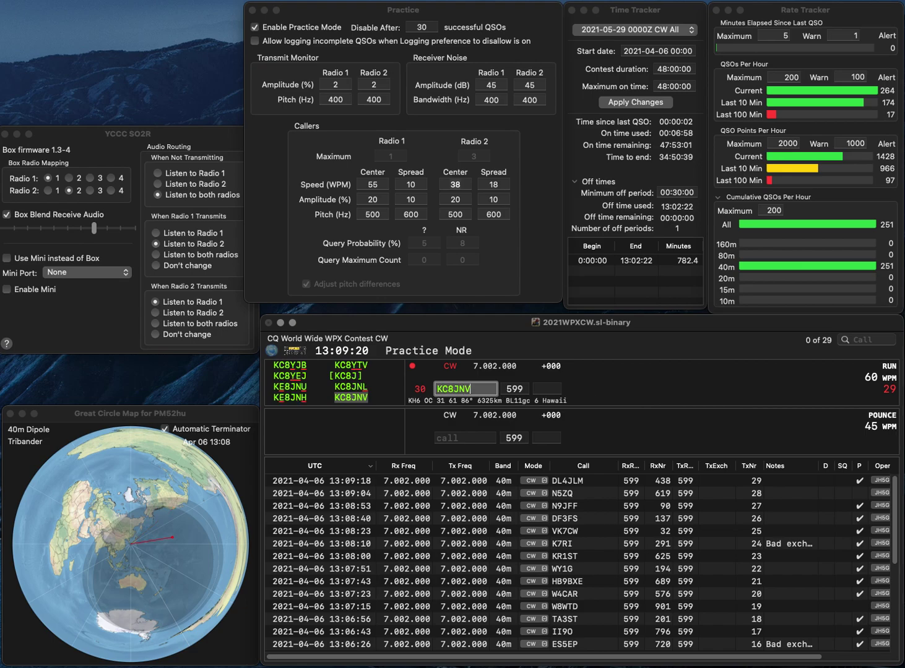
pyautogui.press('Return')
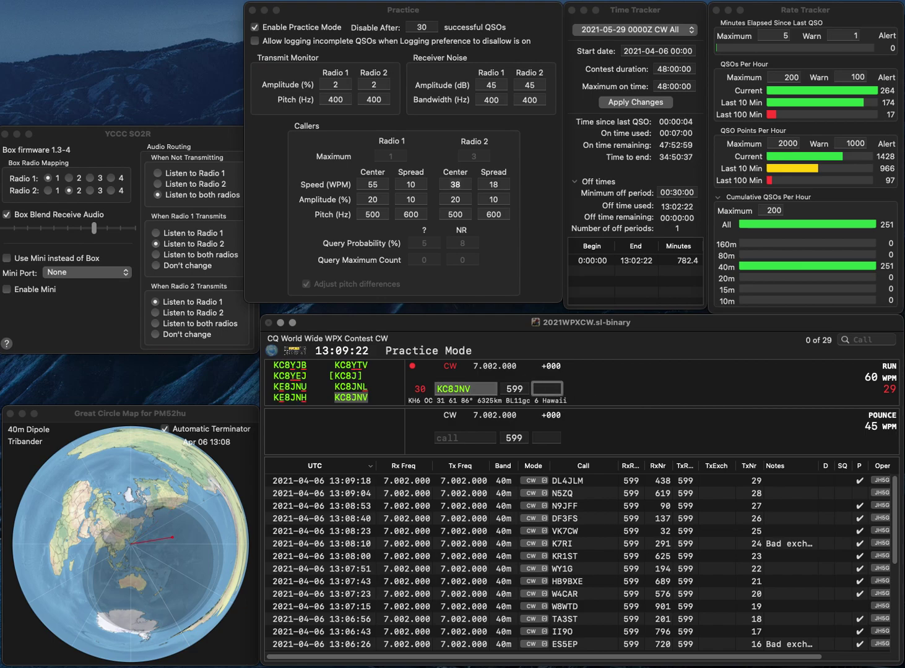
pyautogui.write('696')
pyautogui.press('Return')
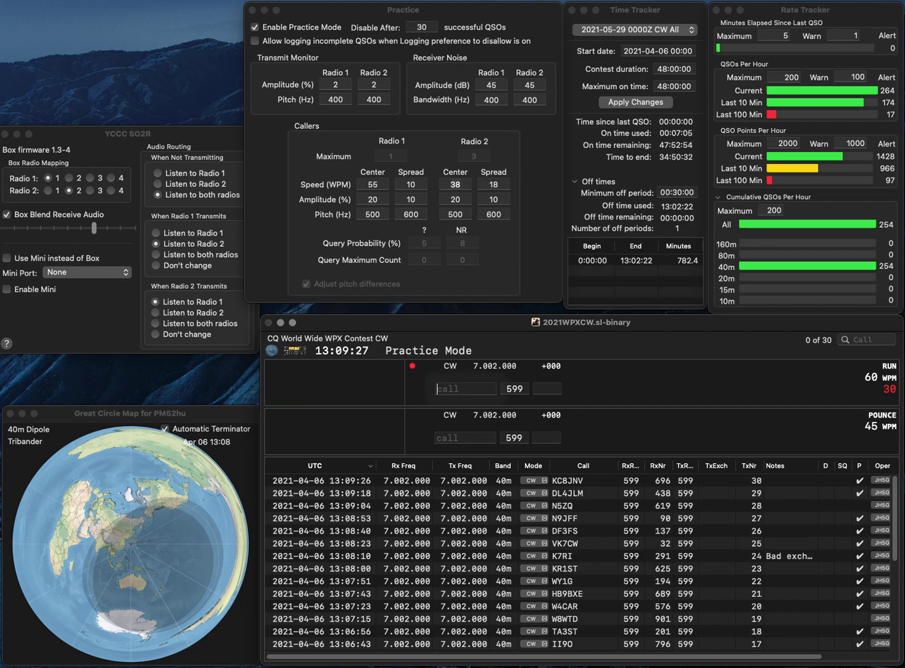
pyautogui.write('VE7YU')
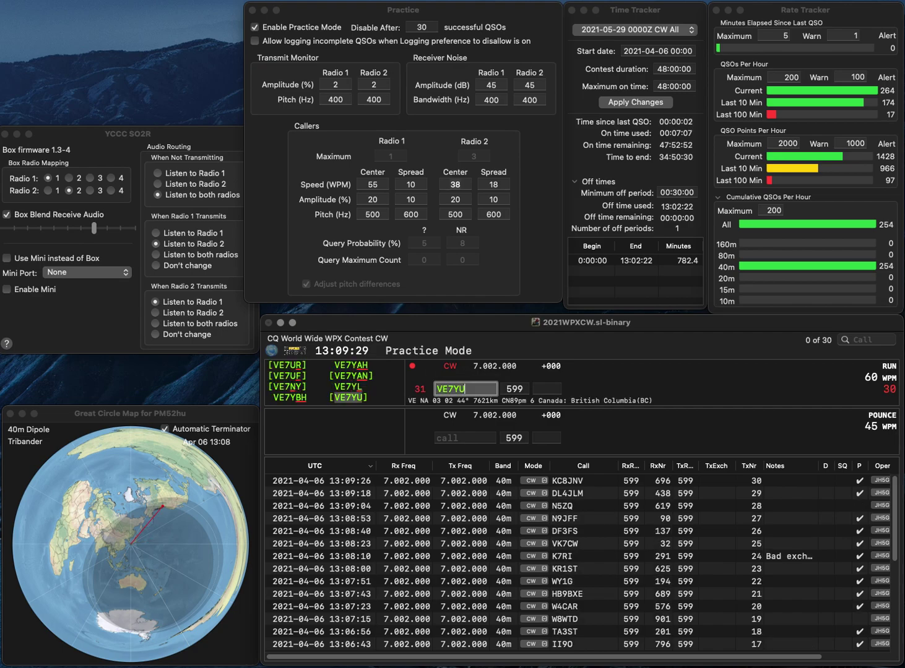
pyautogui.press('Return')
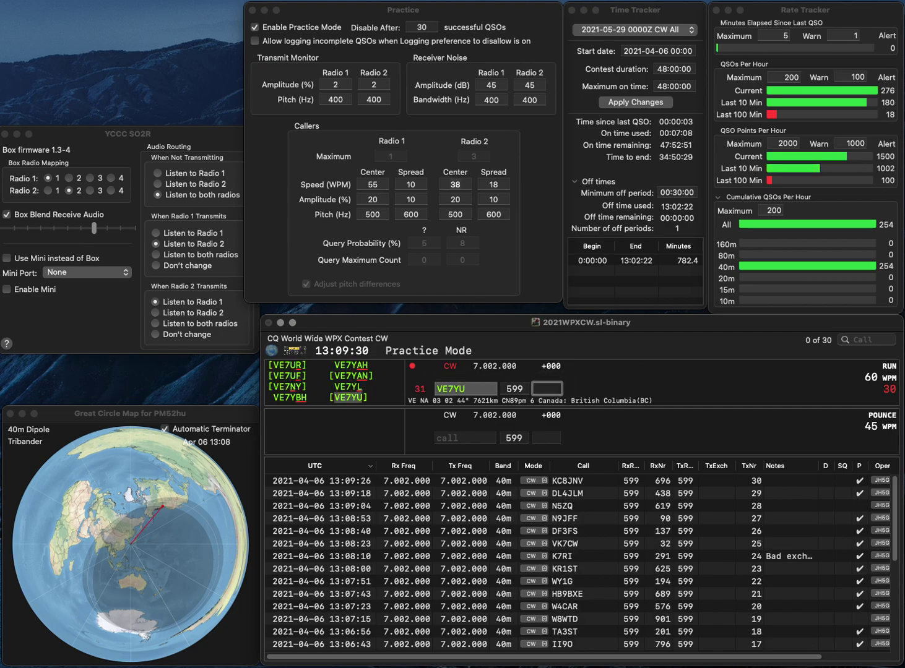
pyautogui.write('3')
pyautogui.press('Return')
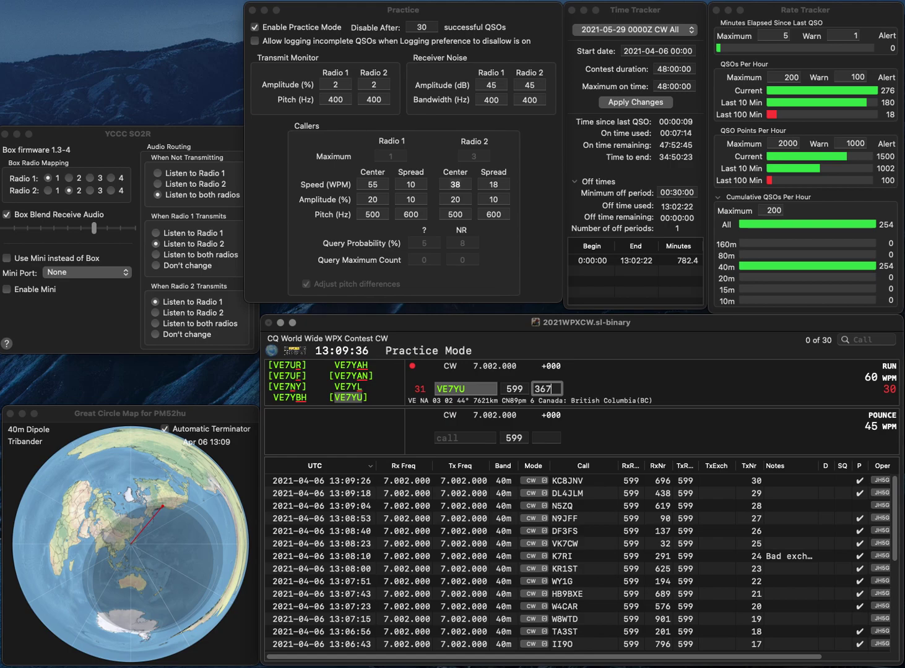
pyautogui.press('Return')
# Enter WK4P as the run radio's callsign and log the contact with received number 757.
pyautogui.write('WK4P')
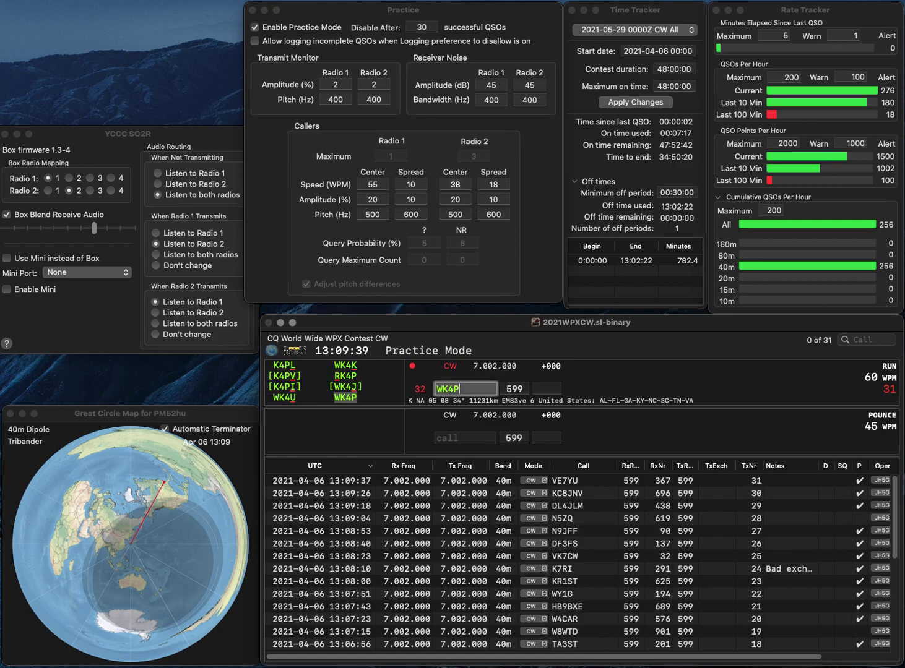
pyautogui.press('Return')
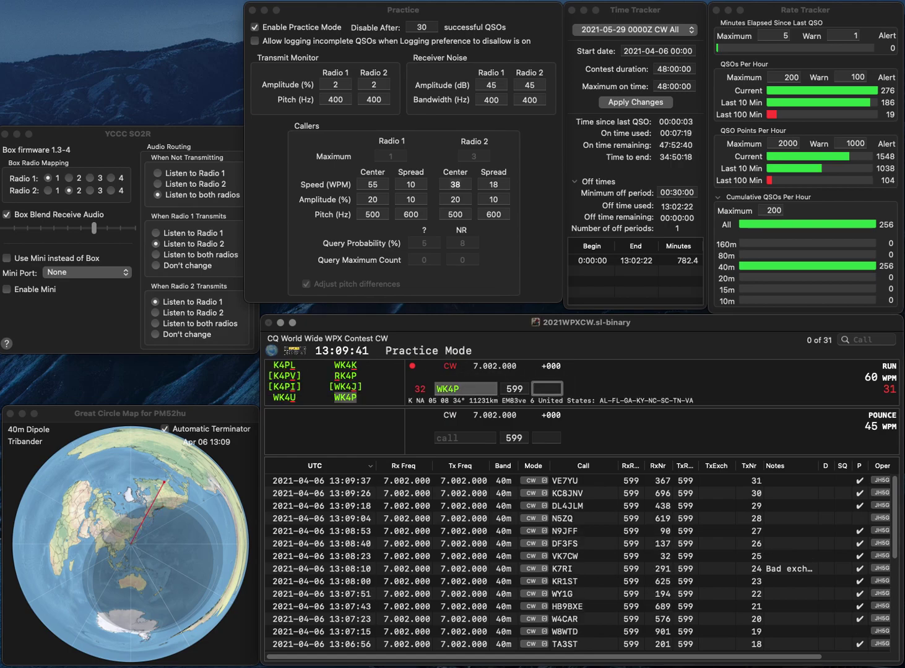
pyautogui.write('757')
pyautogui.press('Return')
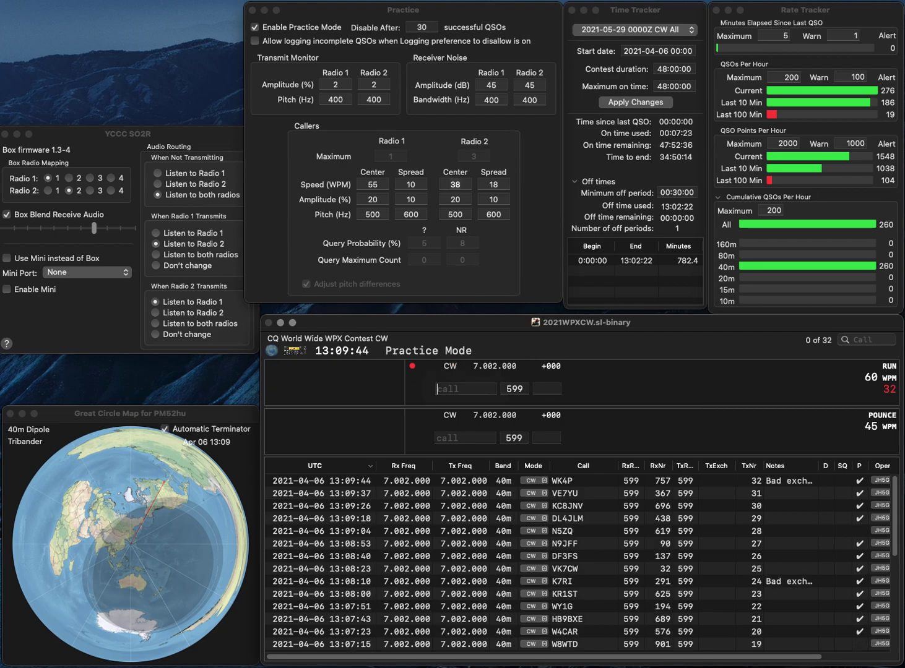
pyautogui.write('KB')
pyautogui.press('BackSpace')
pyautogui.write('6')
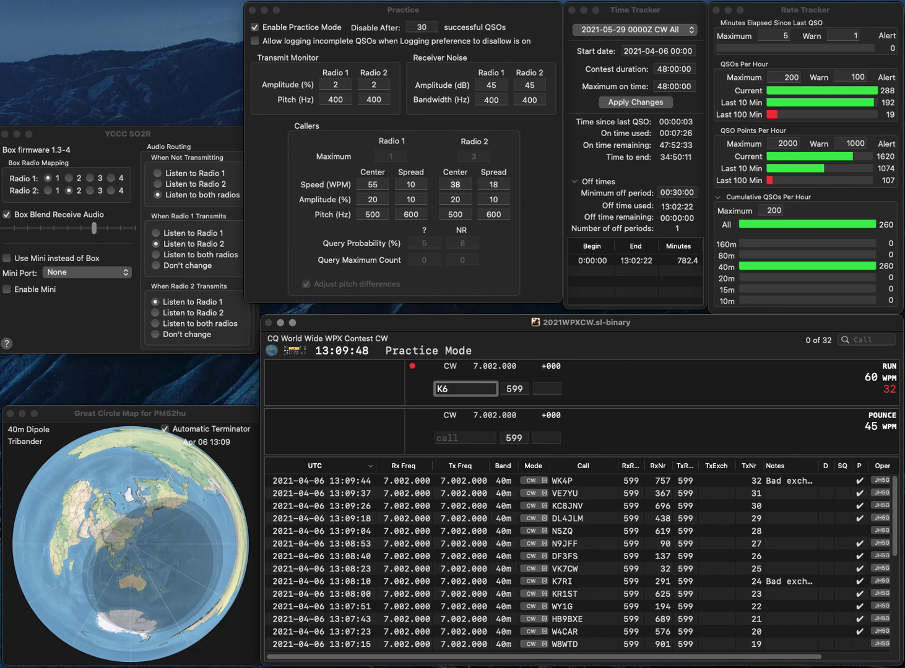
pyautogui.write('DGQ')
pyautogui.press('Return')
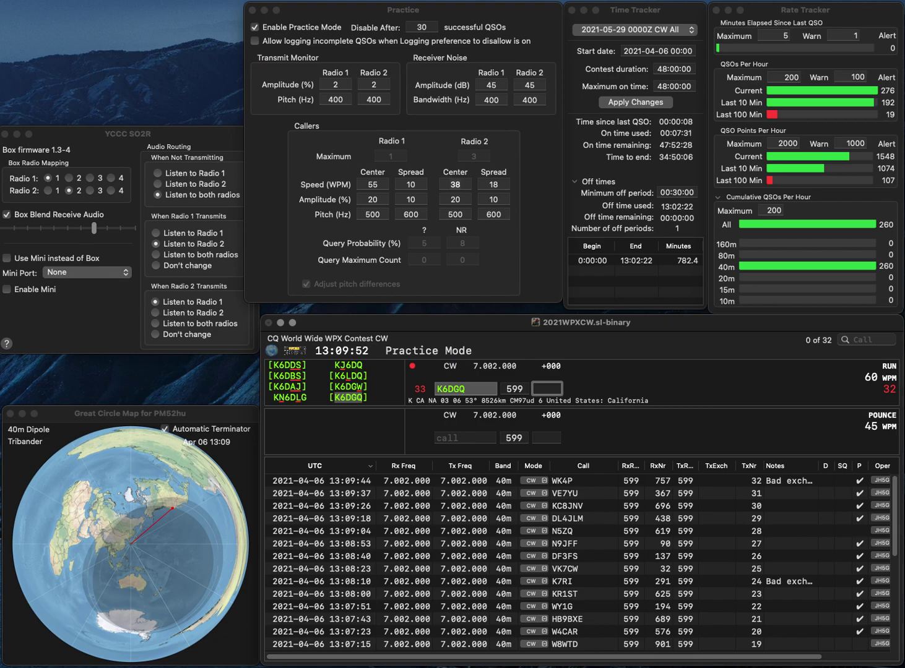
pyautogui.write('394')
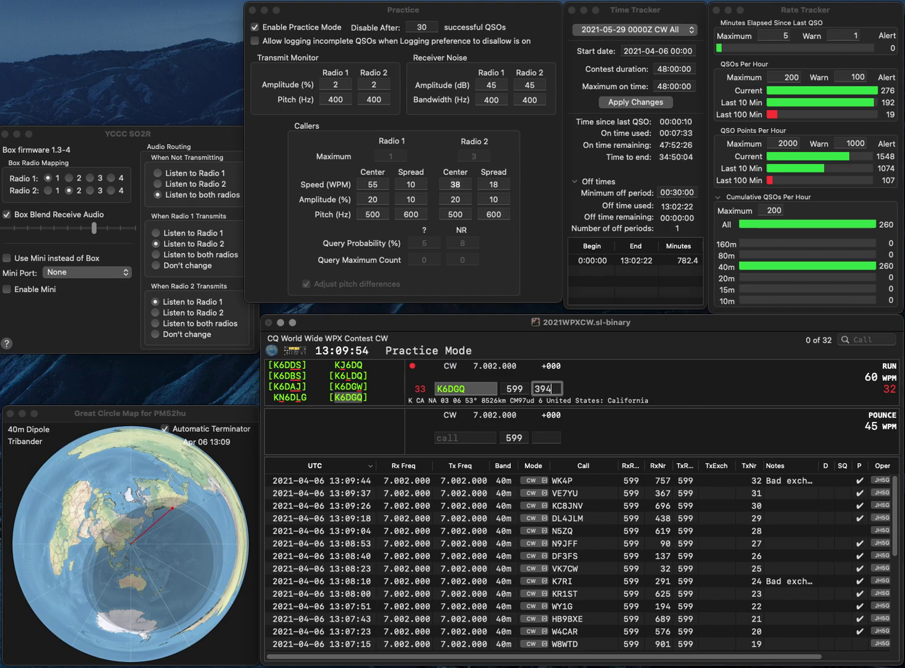
pyautogui.press('Return')
pyautogui.write('AA4MZ')
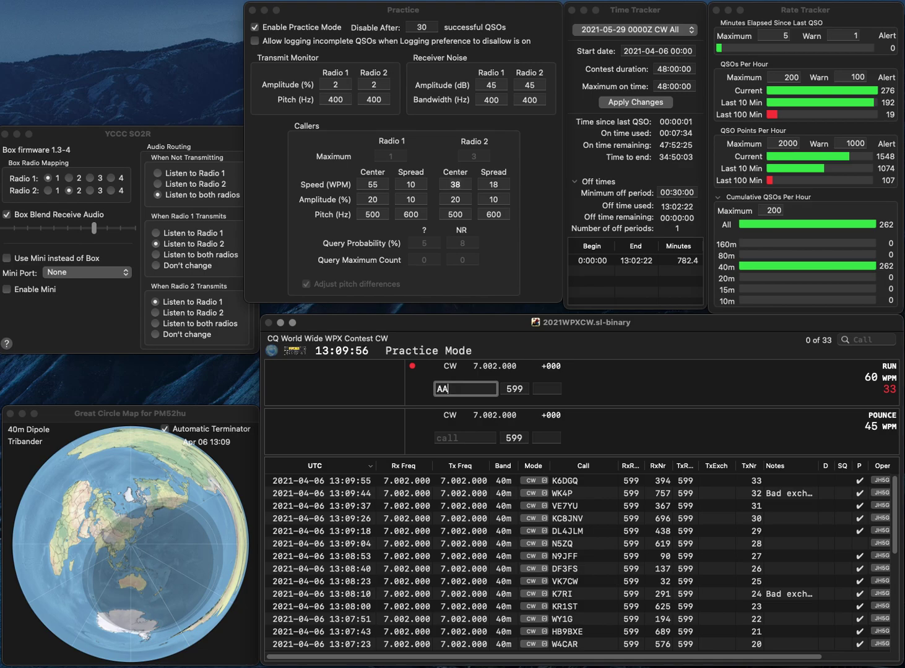
pyautogui.click(547, 389)
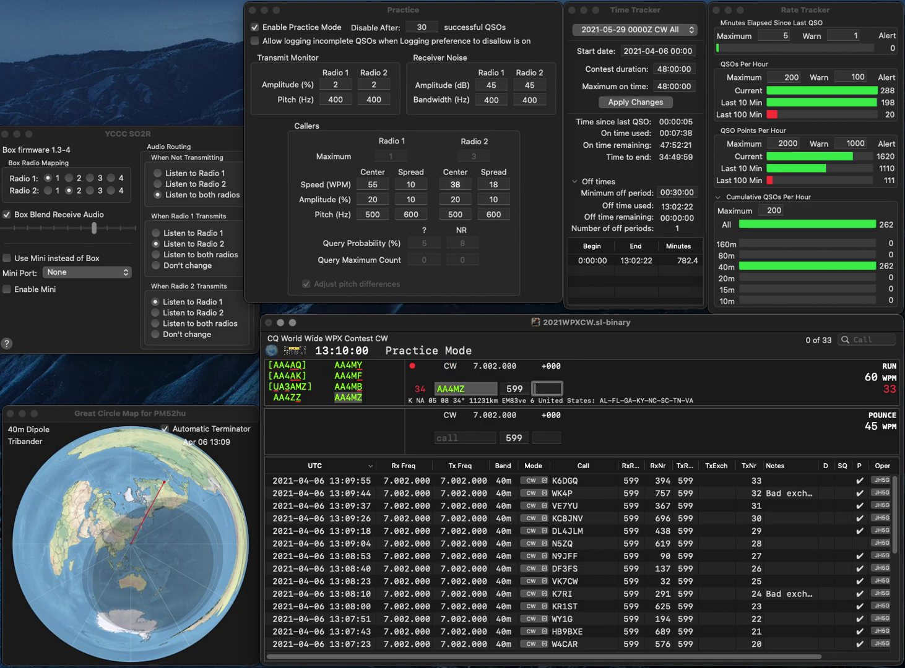
pyautogui.write('155')
pyautogui.press('Return')
# Enter VA3NU as the run radio's callsign and log the contact with received number 395.
pyautogui.write('VA3NU')
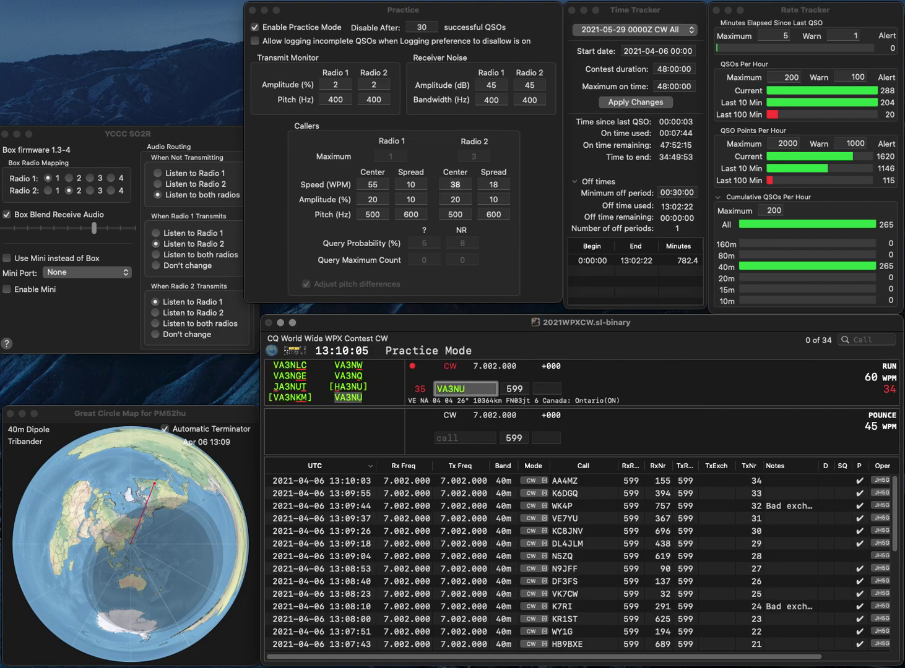
pyautogui.press('space')
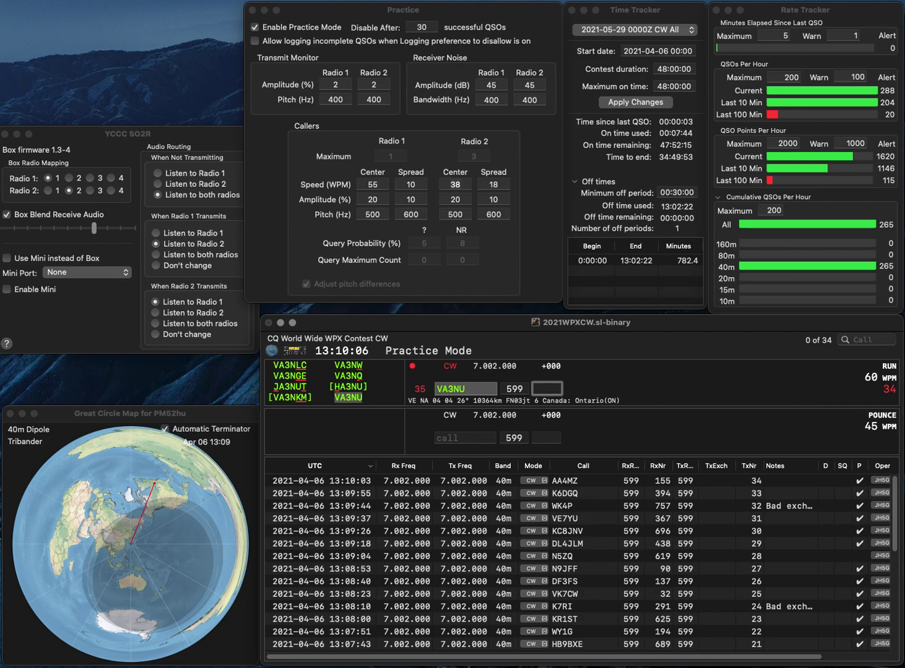
pyautogui.write('395')
pyautogui.press('Return')
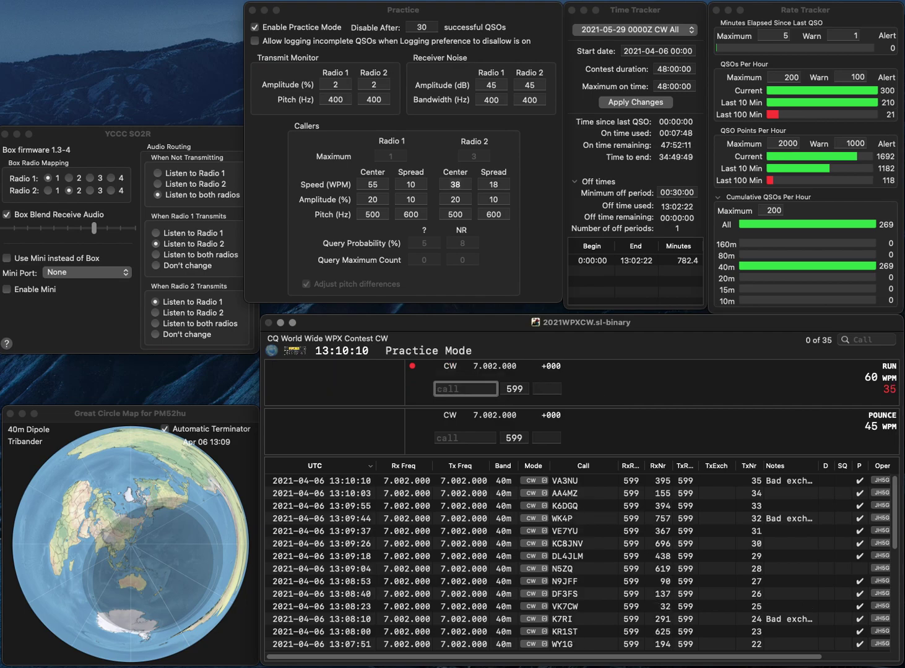
pyautogui.write('YC1')
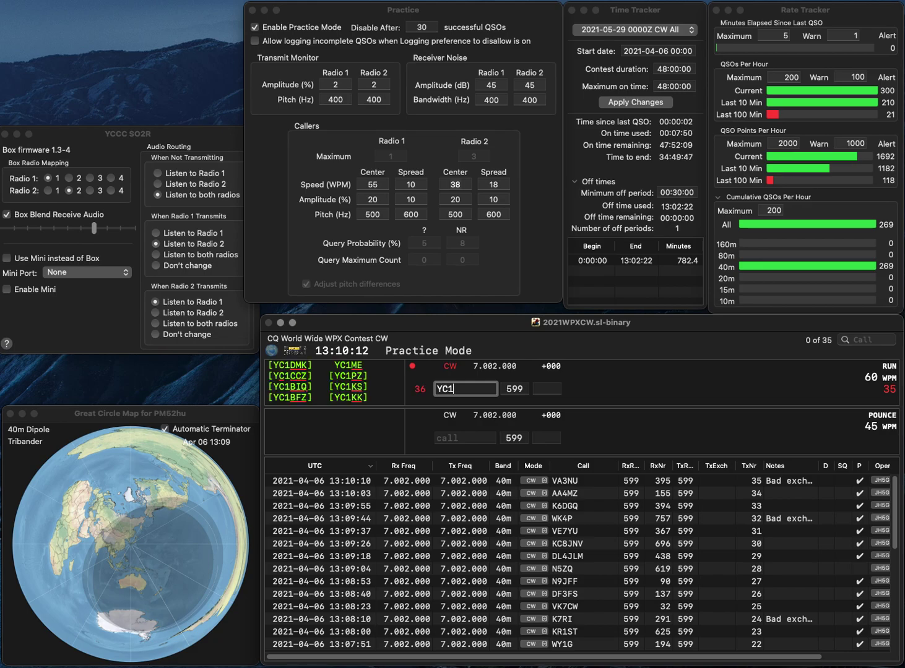
pyautogui.write('WCK')
pyautogui.press('Return')
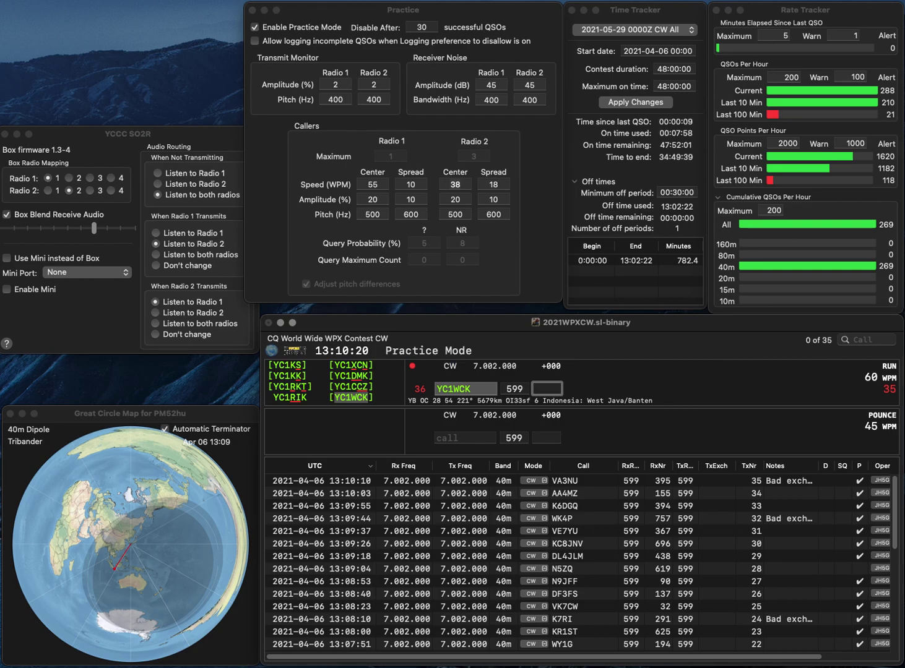
pyautogui.write('52')
pyautogui.press('Return')
pyautogui.write('WPY2UB')
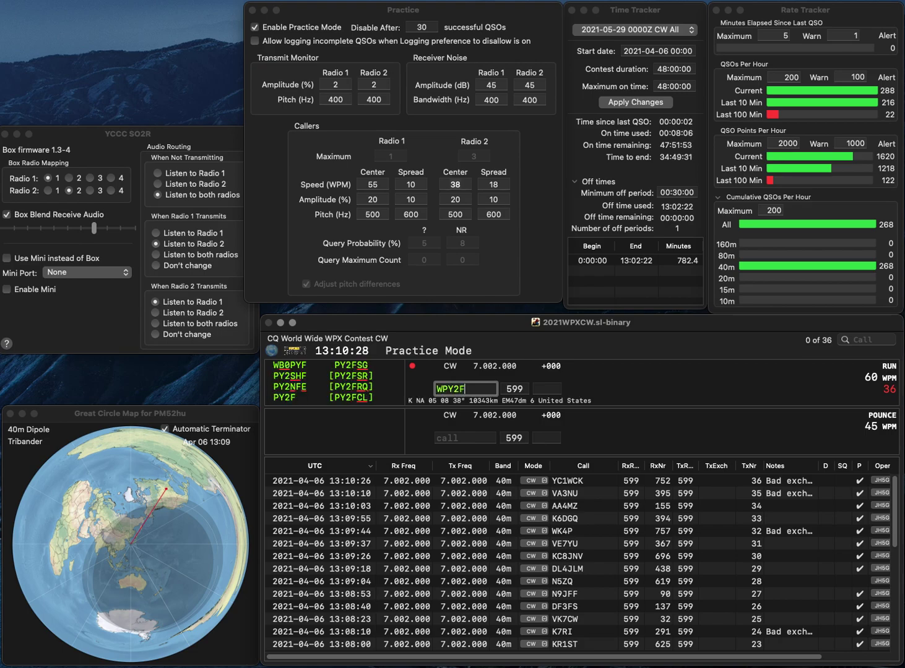
pyautogui.press('Delete')
pyautogui.press('Return')
pyautogui.press('Left')
pyautogui.press('BackSpace')
pyautogui.write('V')
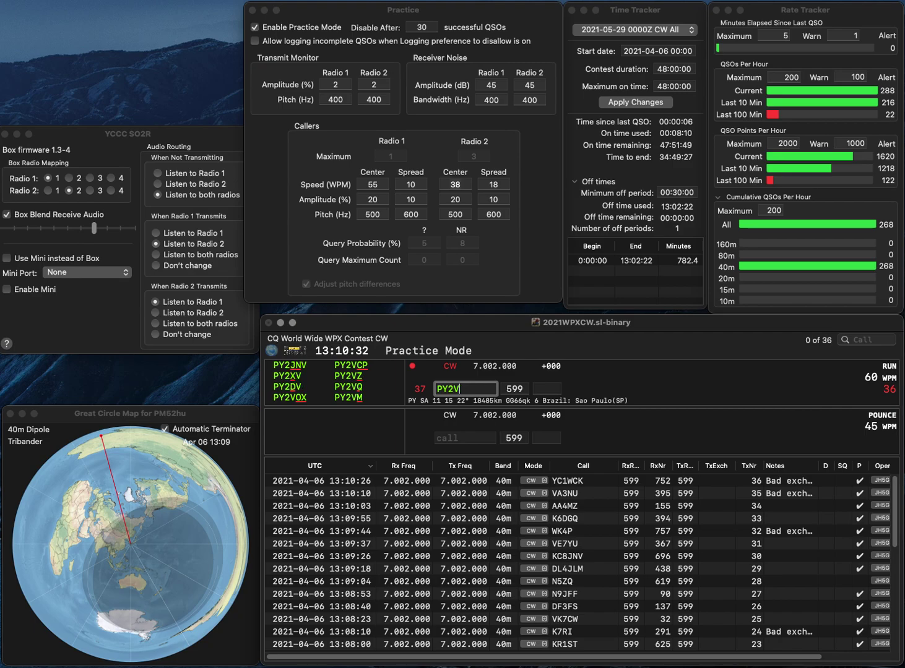
pyautogui.press('BackSpace')
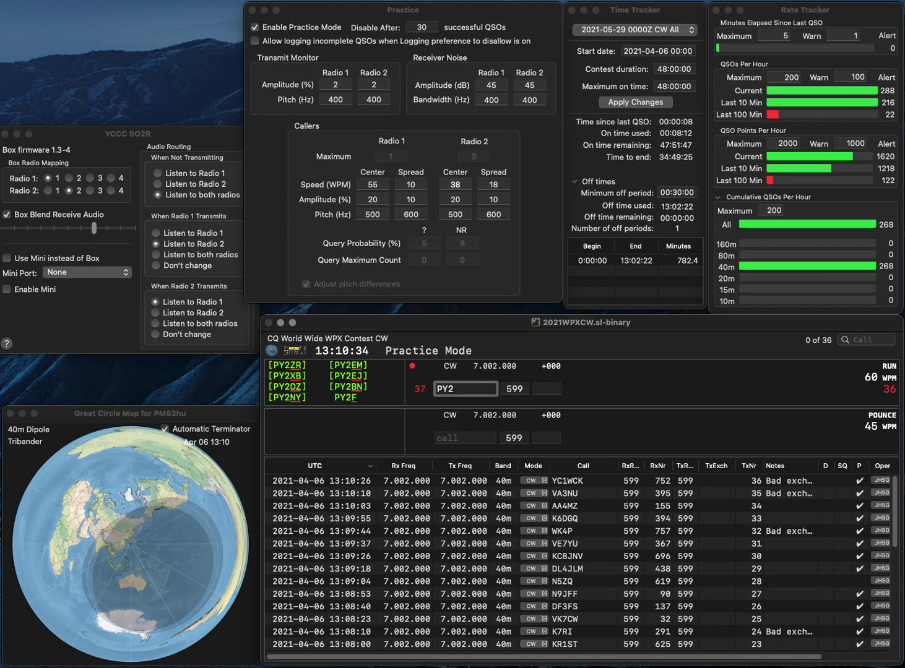
pyautogui.write('UD')
pyautogui.press('Return')
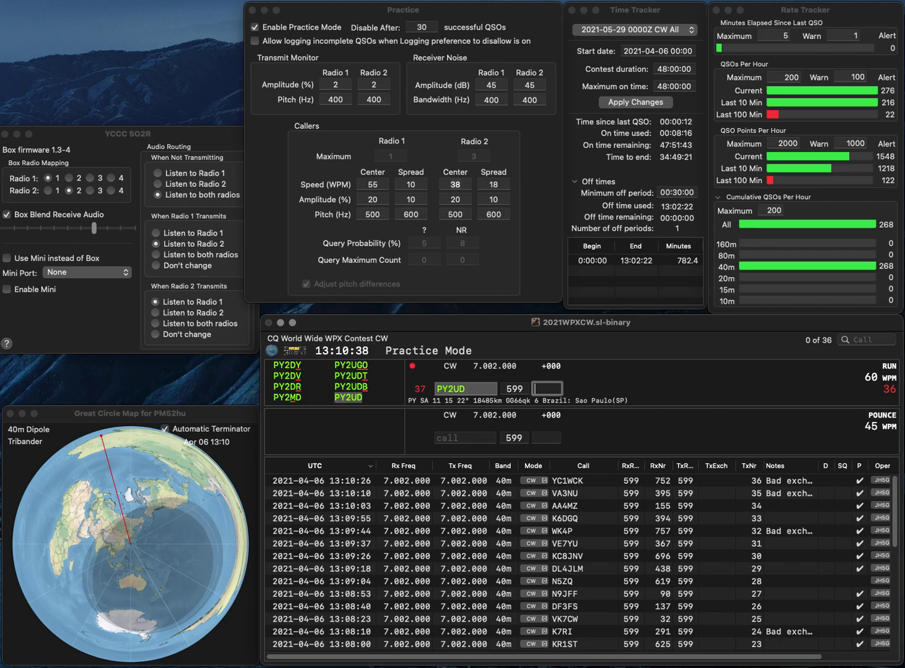
pyautogui.write('767')
pyautogui.press('Return')
pyautogui.write('SP6GD')
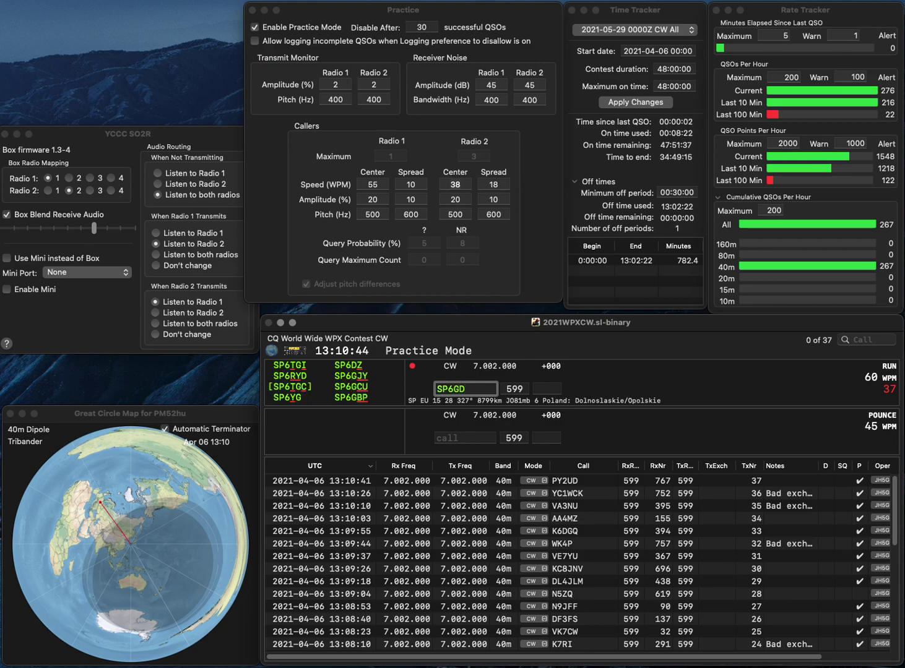
pyautogui.press('BackSpace')
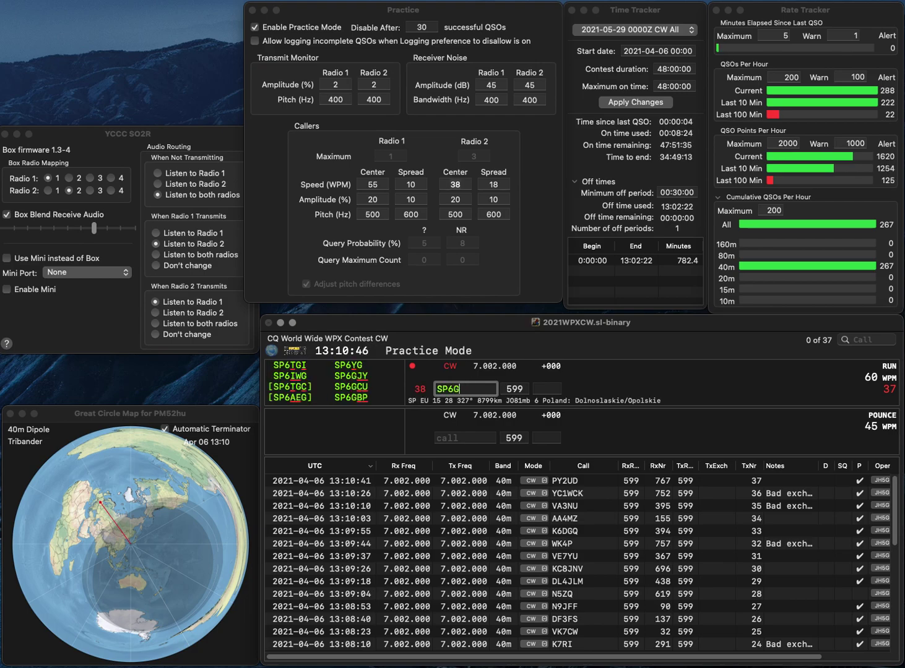
pyautogui.write('CU')
pyautogui.press('Return')
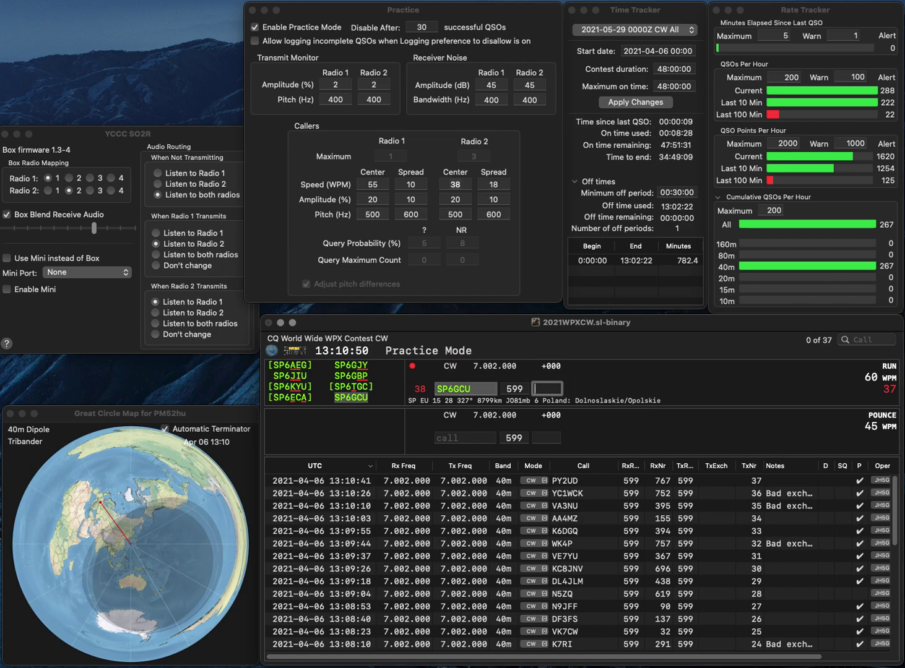
pyautogui.write('564')
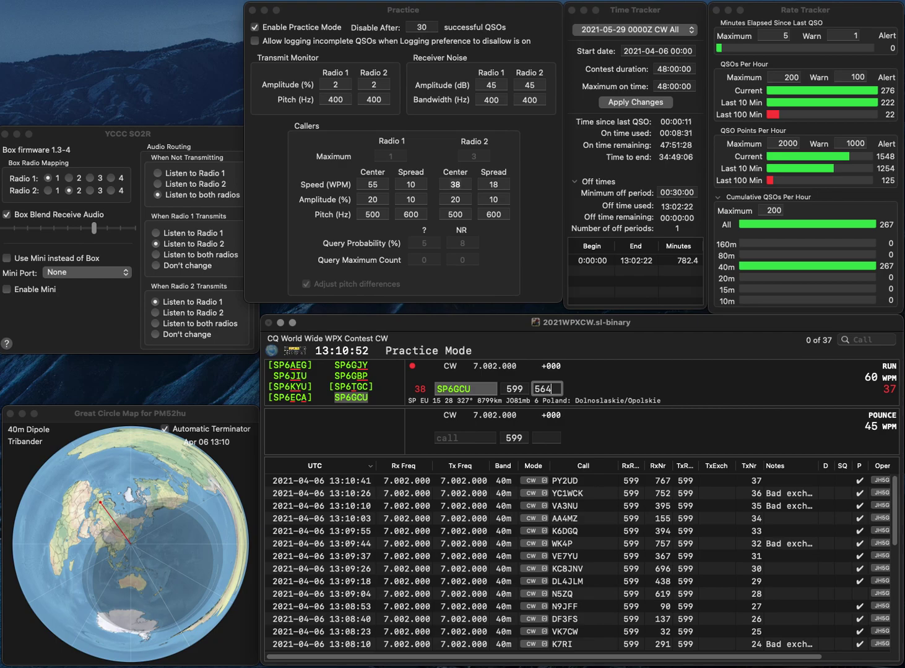
pyautogui.press('Return')
# Enter IU3MIK as the run radio's callsign and log the contact with received number 289.
pyautogui.write('IU3MIK')
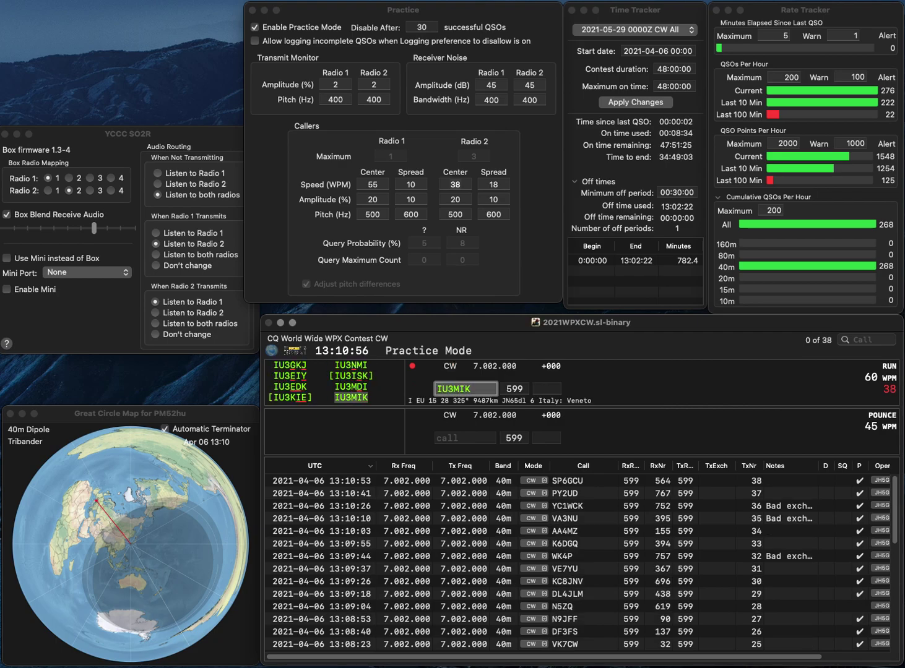
pyautogui.press('Return')
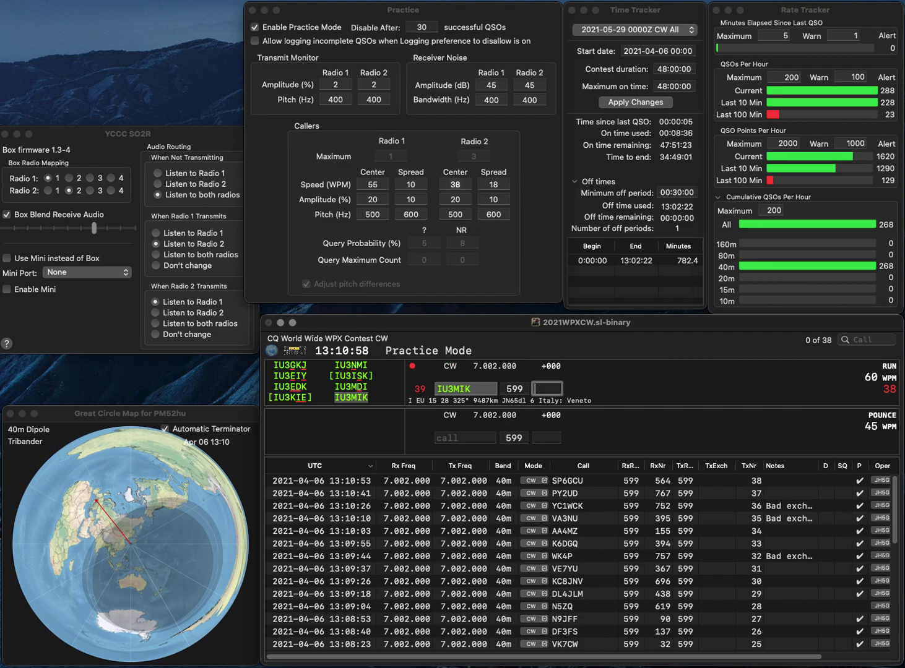
pyautogui.write('289')
pyautogui.press('Return')
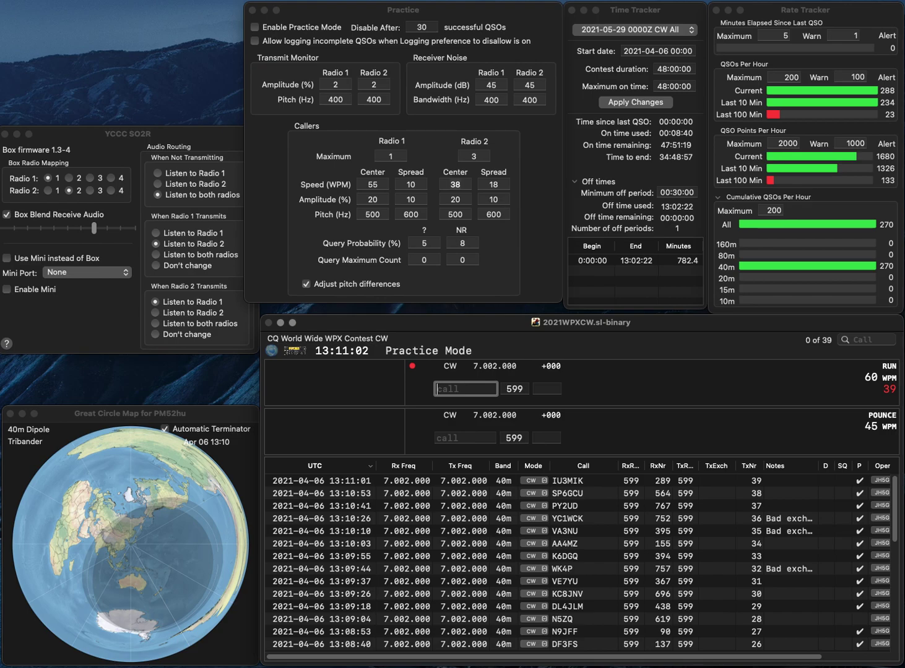